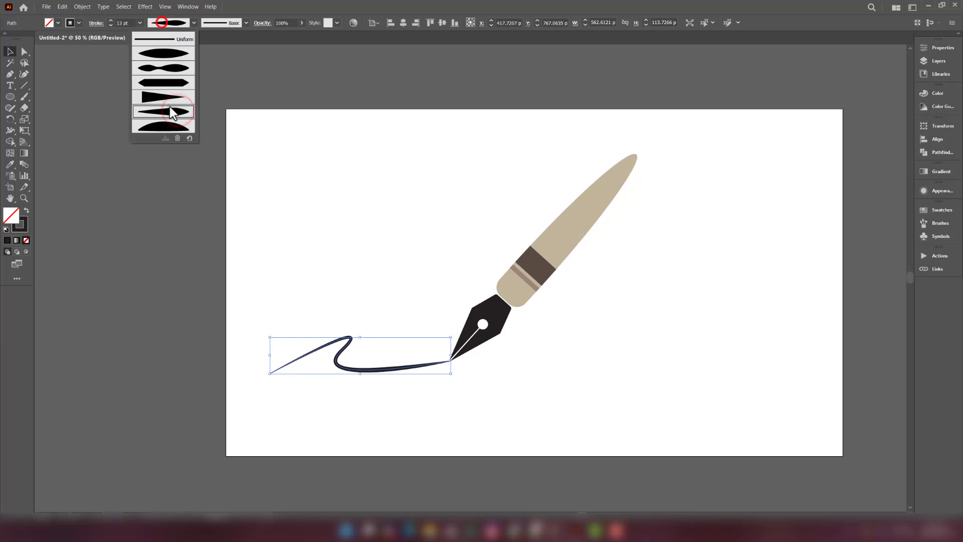
Apply the width profile tapered at both ends to the curved ink stroke and move its left end anchor up and to the right.
left_click(171, 64)
left_click(507, 381)
key("a")
left_click_drag(302, 187, 589, 427)
mouse_move(270, 373)
left_mouse_down()
mouse_move(272, 427)
mouse_move(274, 380)
mouse_move(268, 397)
mouse_move(306, 346)
mouse_move(301, 323)
left_mouse_up()
left_click(468, 399)
Select the whole pen and ink stroke artwork and move it right and slightly down on the artboard.
left_click(10, 52)
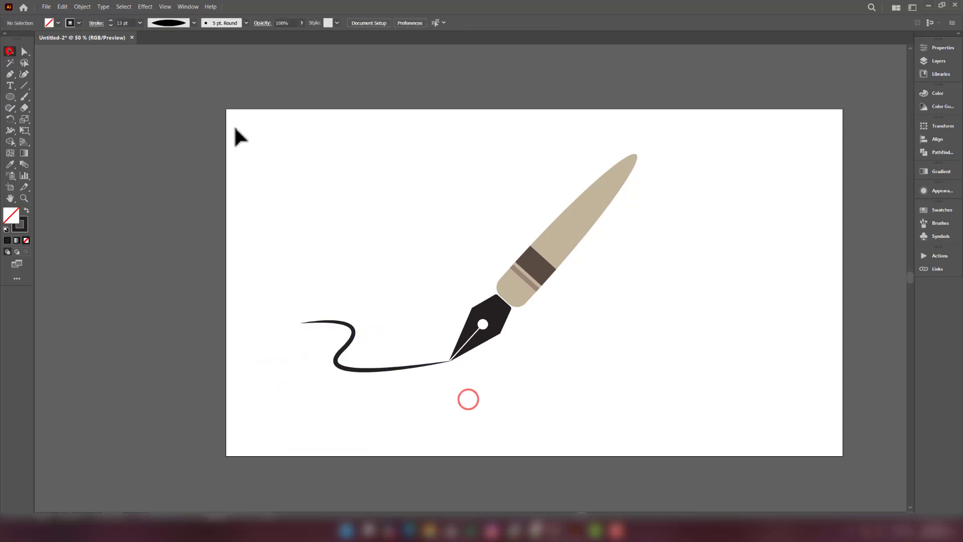
left_click_drag(236, 129, 695, 449)
left_click_drag(521, 281, 601, 313)
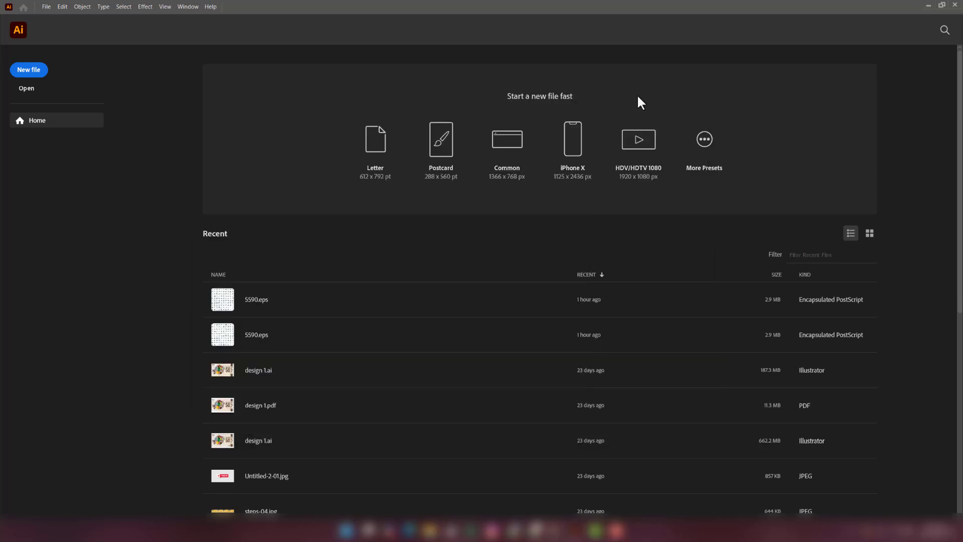
Create a new 1920 x 1080 px landscape document with RGB color mode and 300 ppi raster effects.
left_click(44, 7)
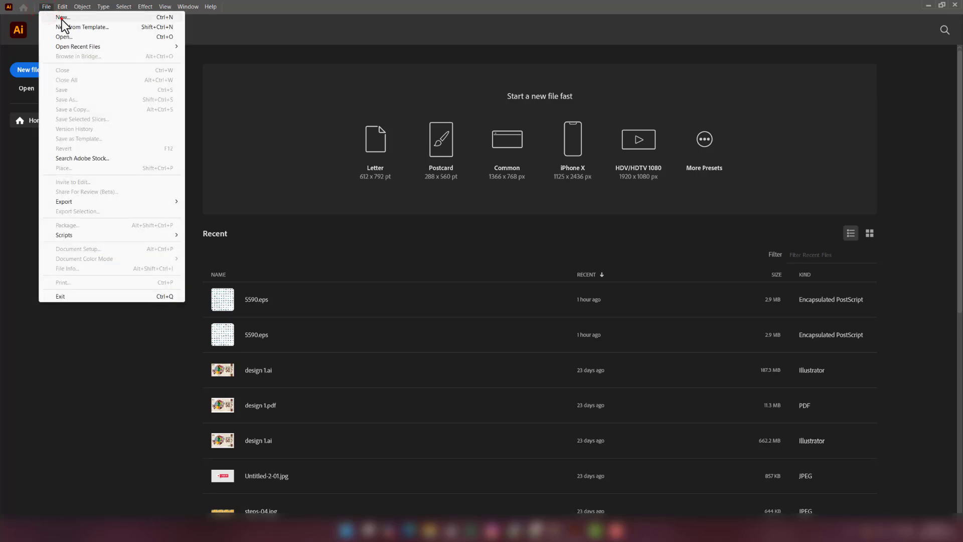
left_click(61, 18)
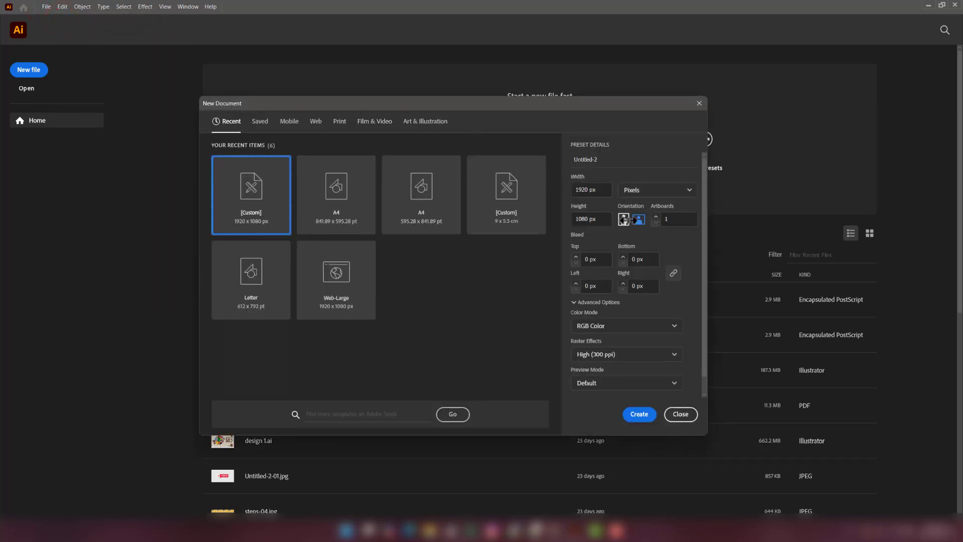
left_click(597, 190)
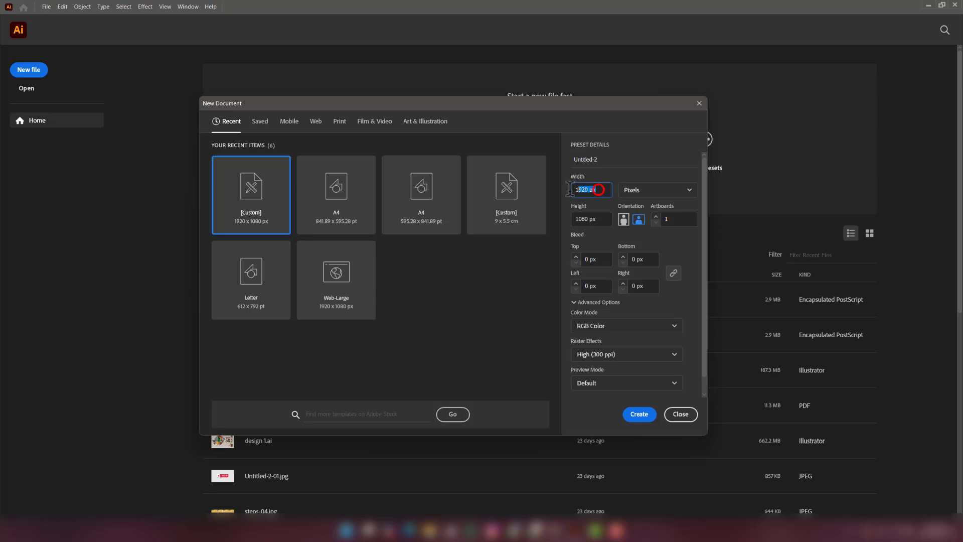
left_click(599, 219)
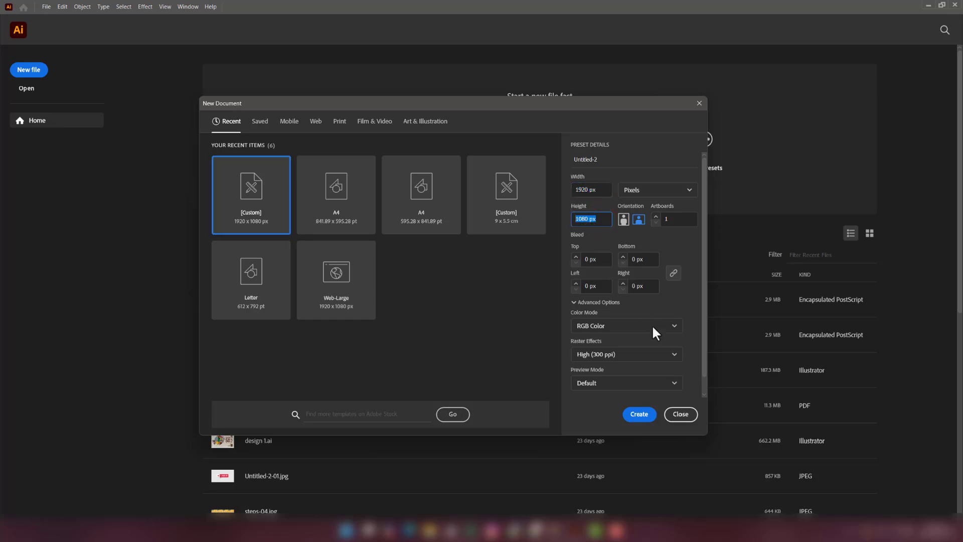
left_click(640, 415)
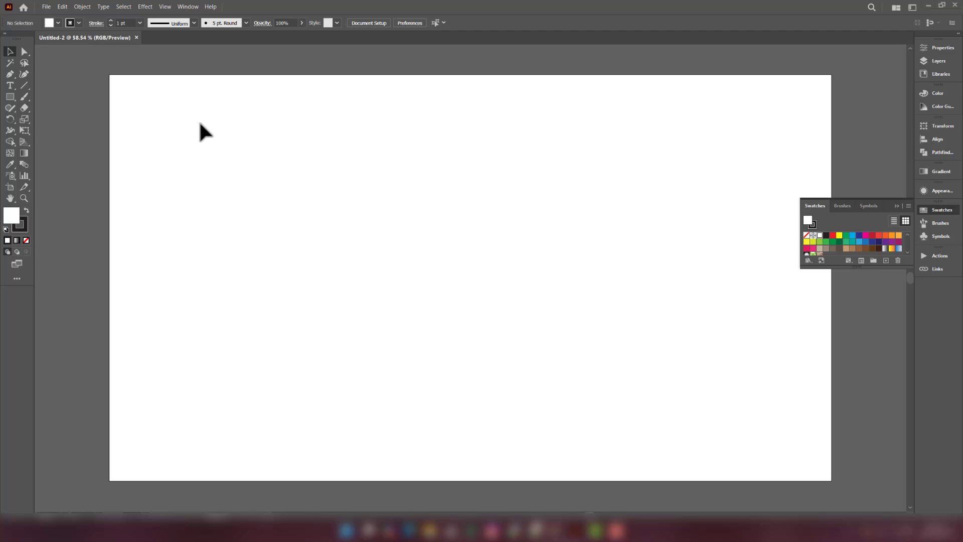
Create an ellipse 1000 px wide and 110 px high with the Ellipse tool.
left_click(9, 97)
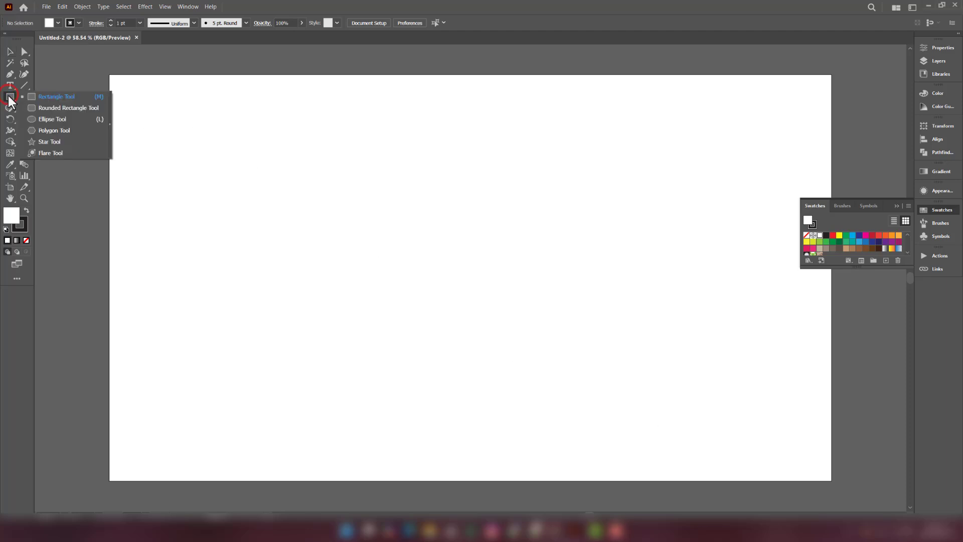
left_click(64, 121)
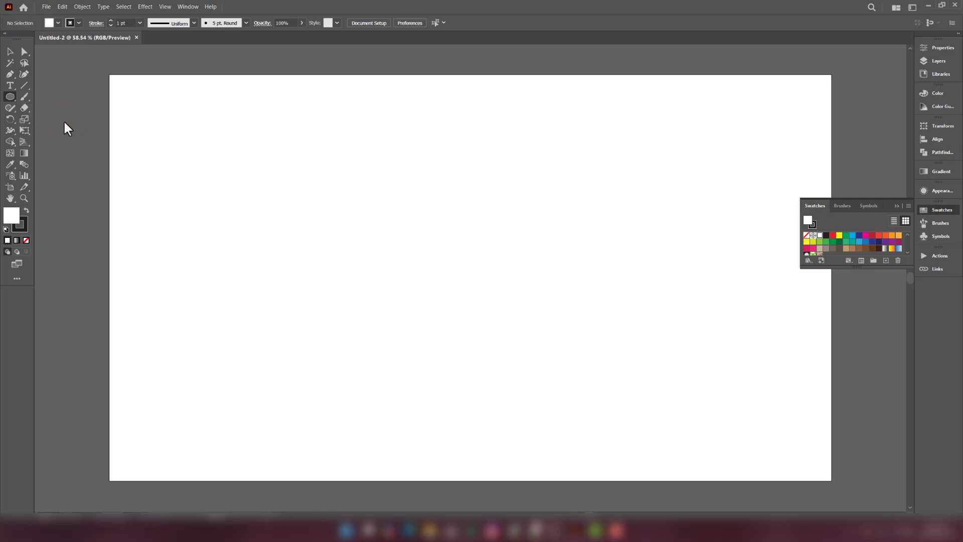
left_click(421, 248)
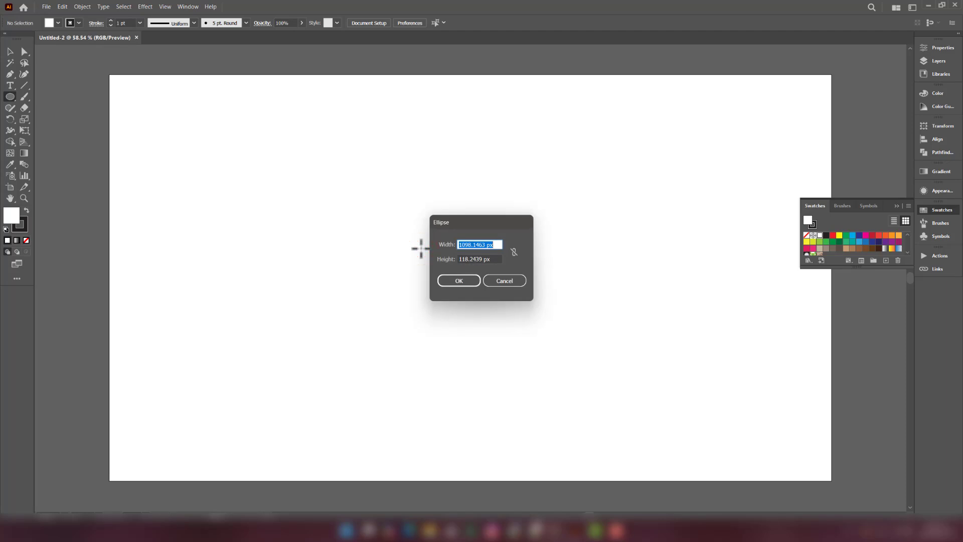
type("1000")
left_click(493, 259)
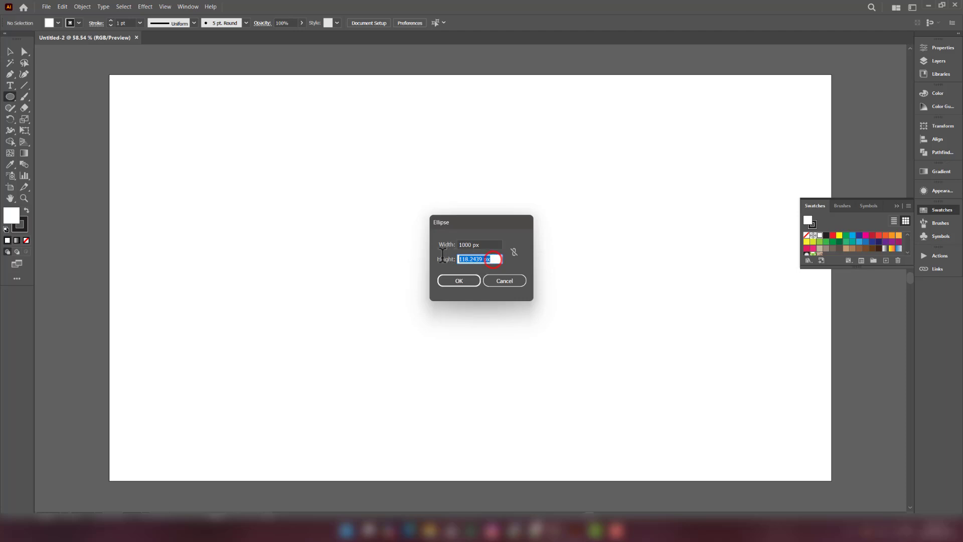
type("110")
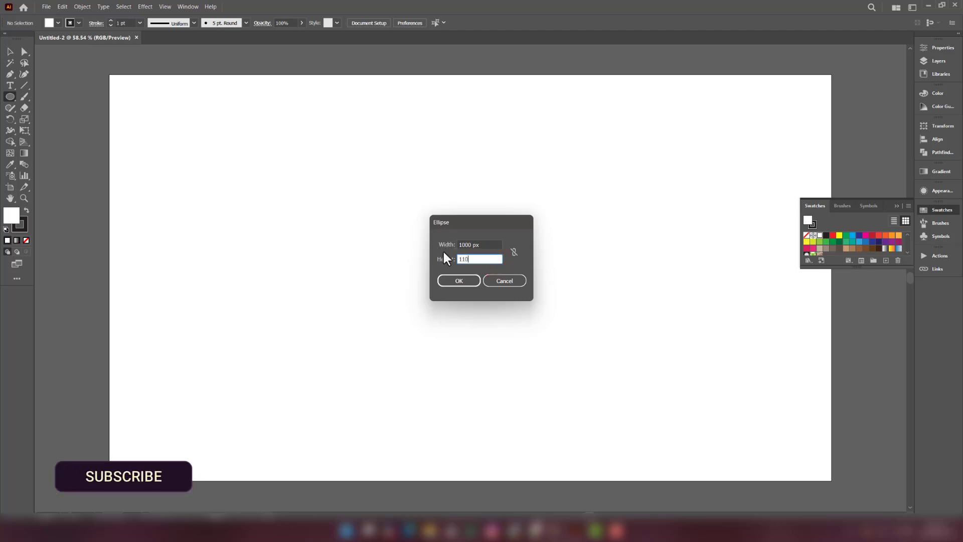
left_click(465, 281)
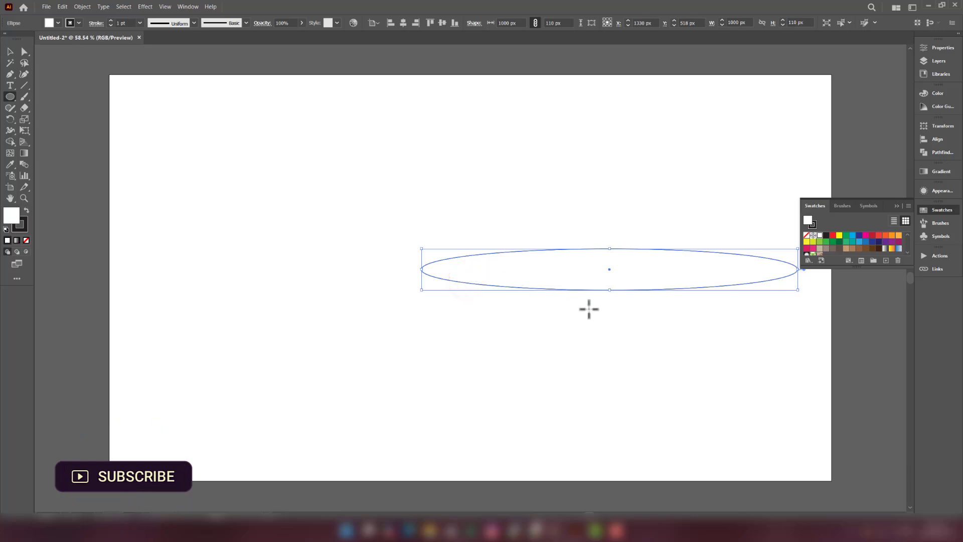
Give the ellipse a light beige fill with no stroke and move it to the middle of the artboard.
left_click(945, 211)
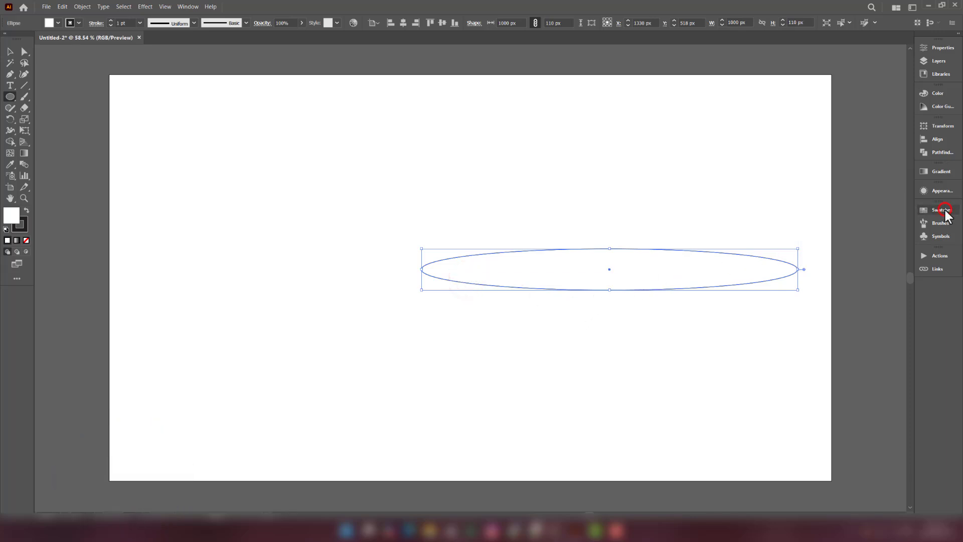
left_click(946, 211)
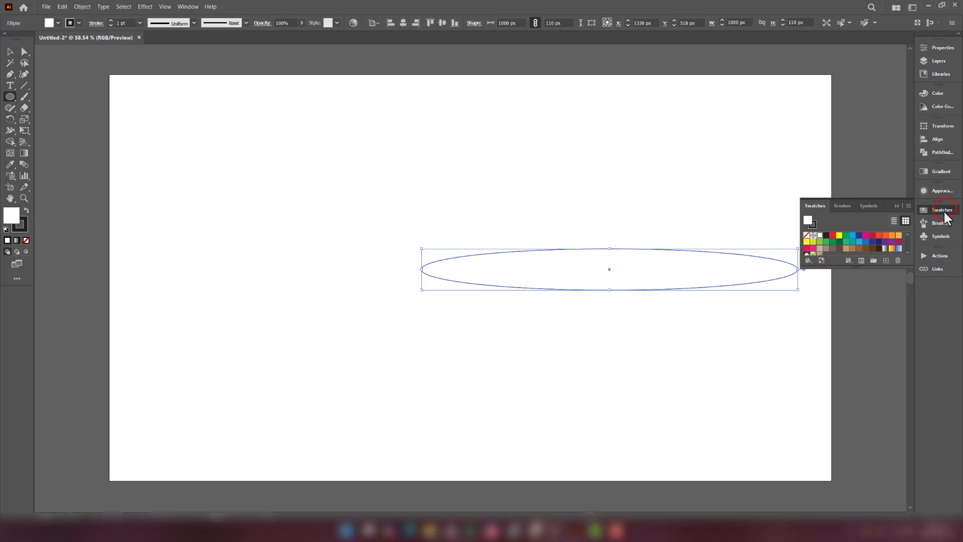
left_click(821, 249)
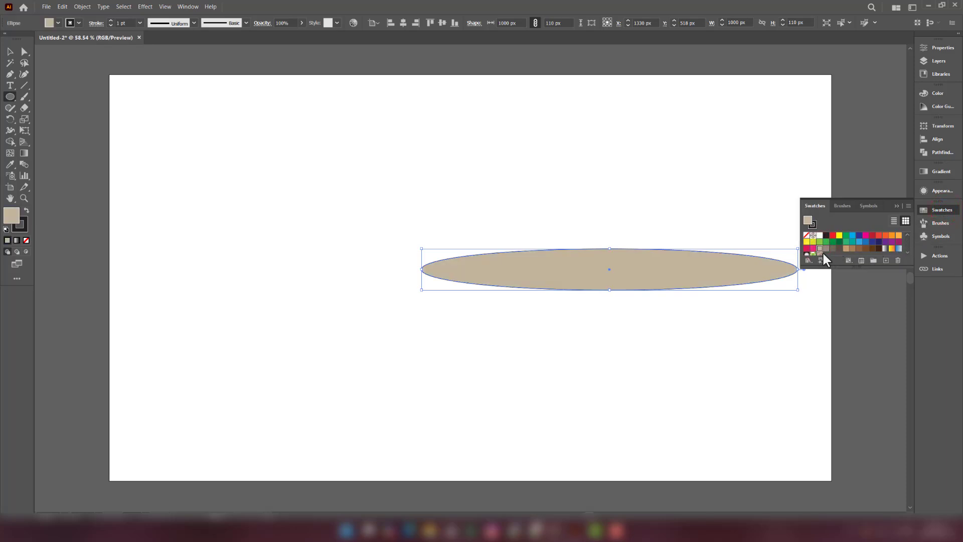
left_click(813, 225)
left_click(807, 236)
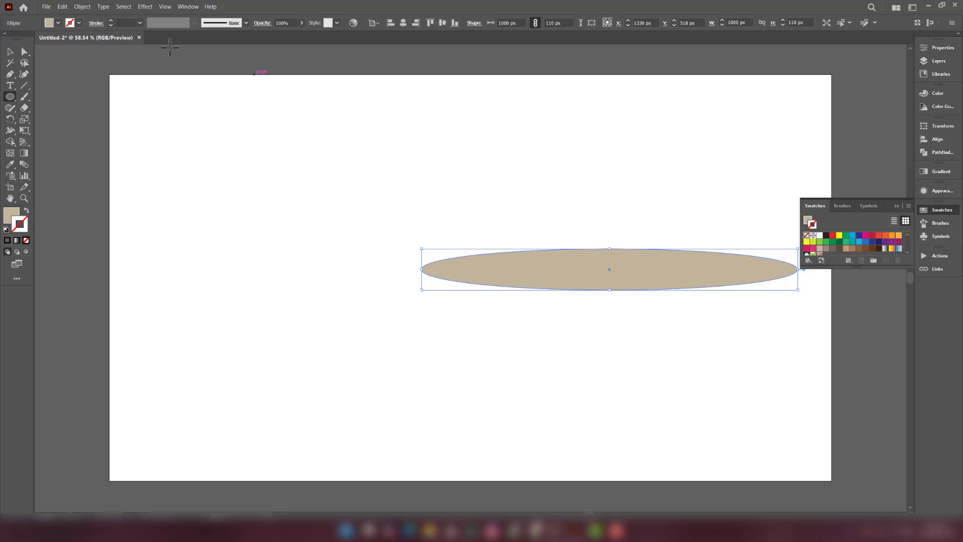
left_click(10, 51)
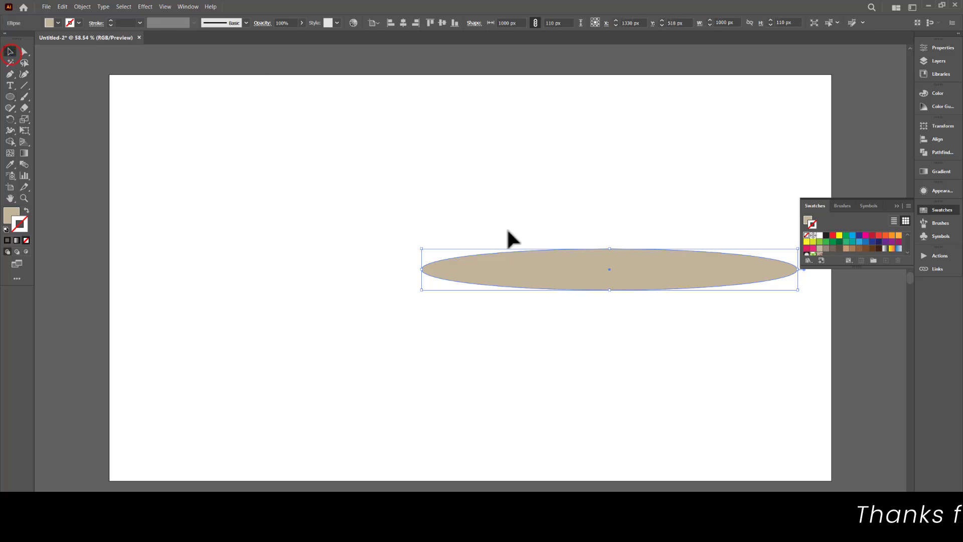
left_click_drag(675, 273, 539, 278)
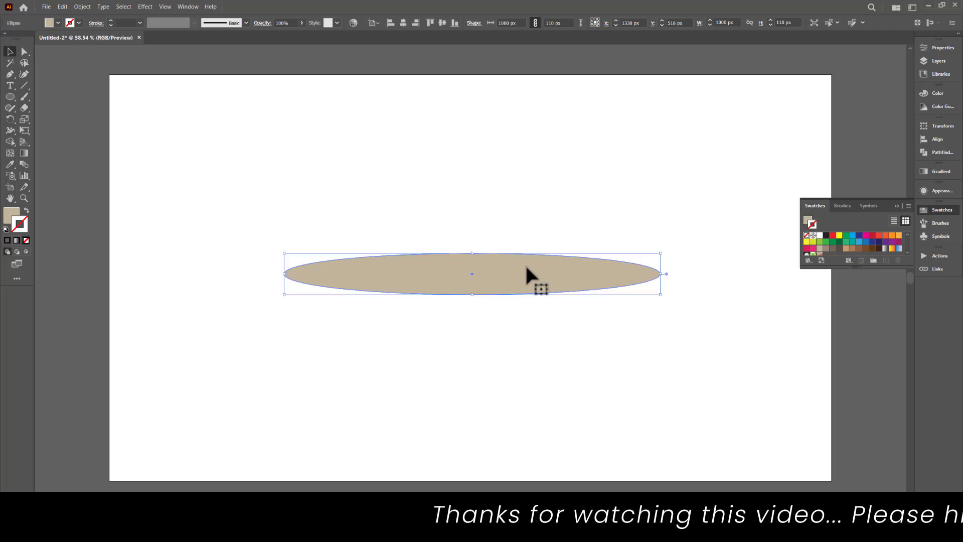
Draw an upright rectangle about 68 x 186 px across the middle of the beige ellipse.
left_click(10, 96)
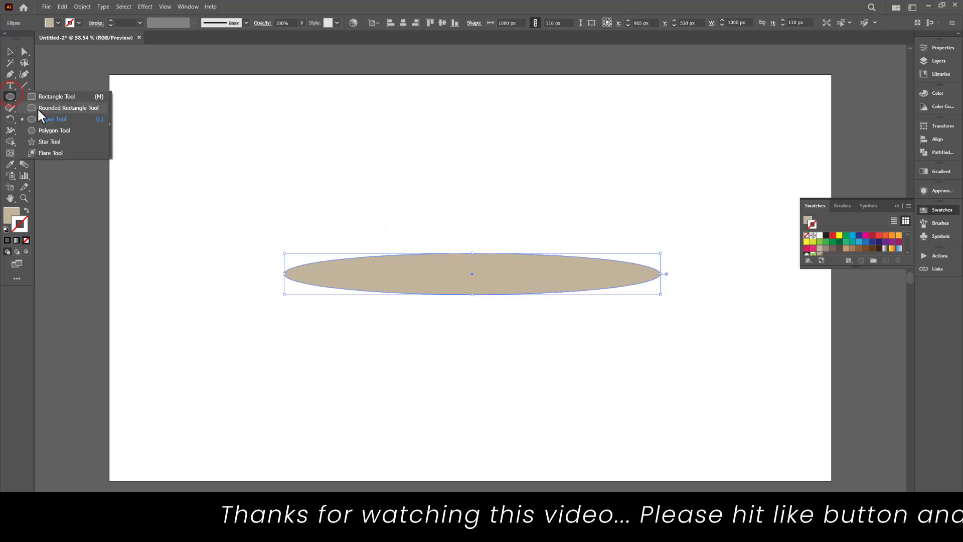
left_click(52, 98)
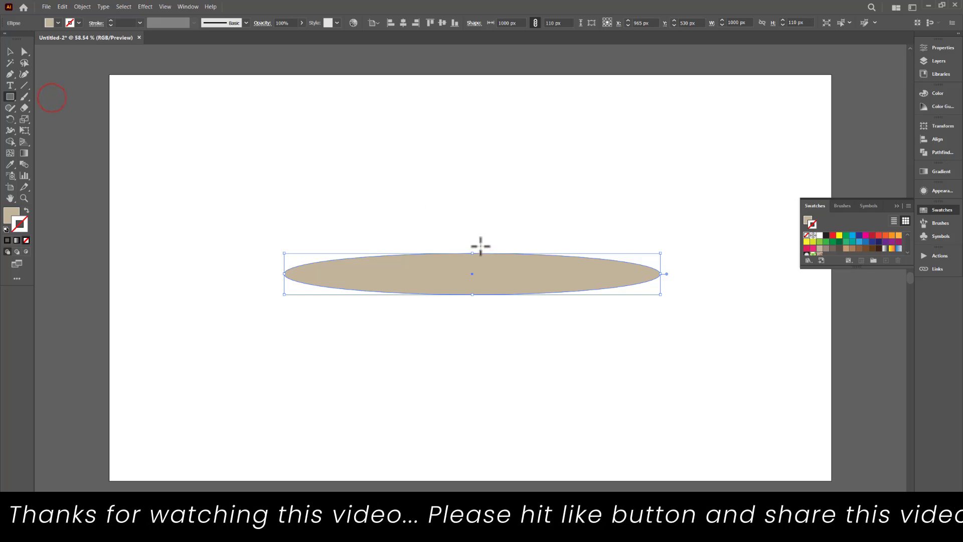
left_click_drag(473, 239, 498, 308)
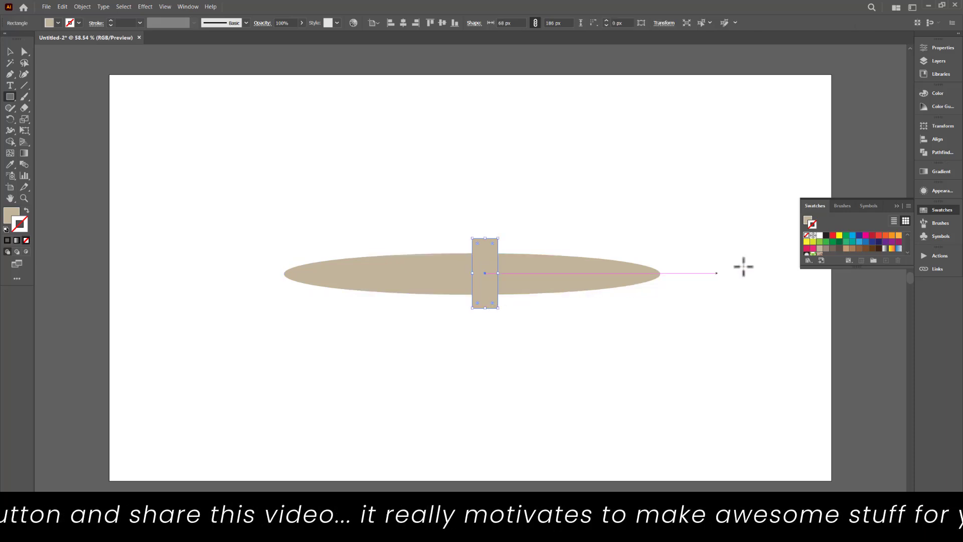
Fill the rectangle with dark brown and set its stroke to none.
left_click(832, 249)
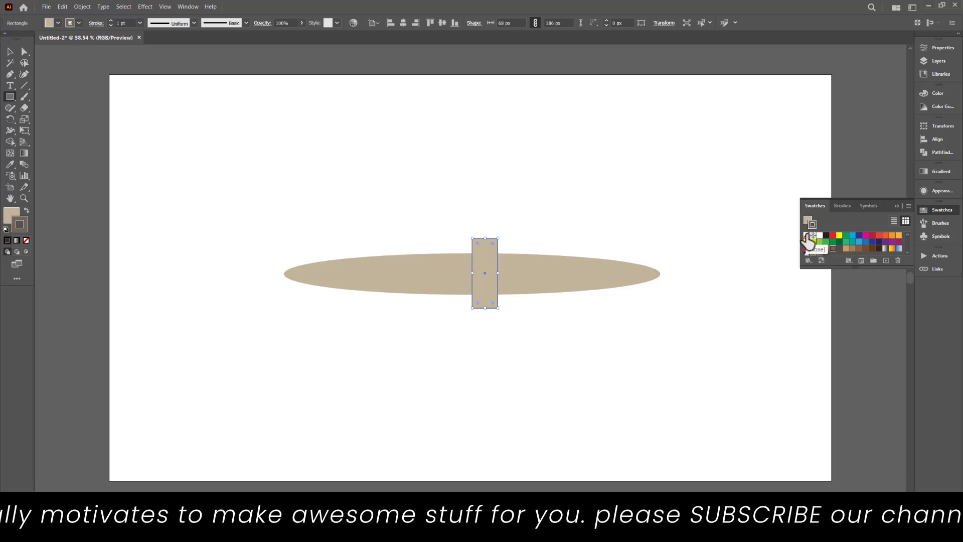
left_click(806, 235)
left_click(807, 220)
left_click(839, 248)
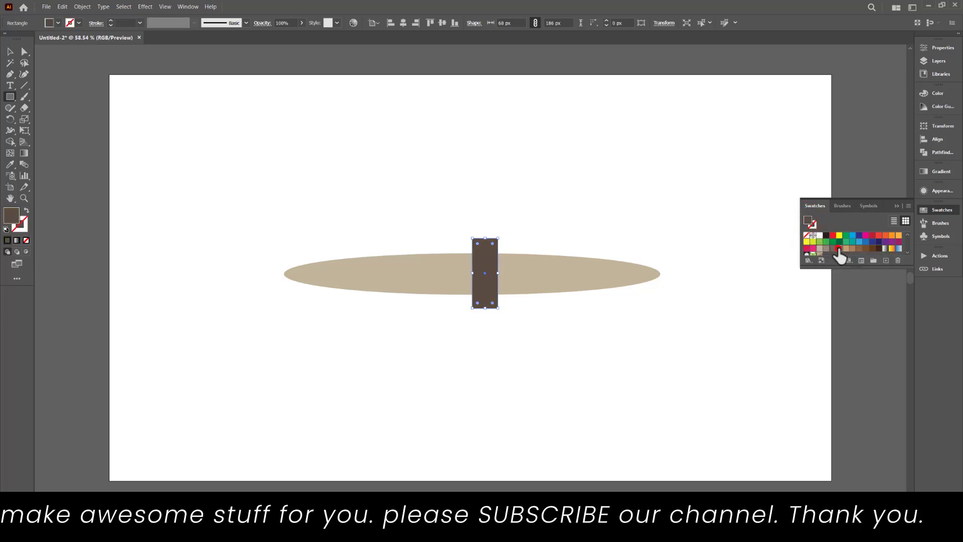
Duplicate the rectangle just to its left as a strip about 14 px wide and fill it with lighter grey-brown.
left_click(9, 51)
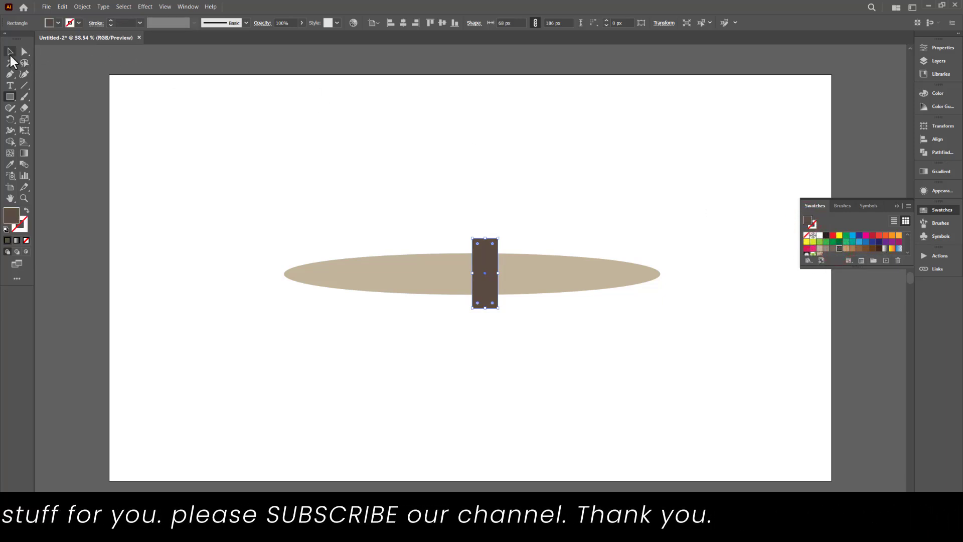
left_click_drag(489, 270, 465, 275)
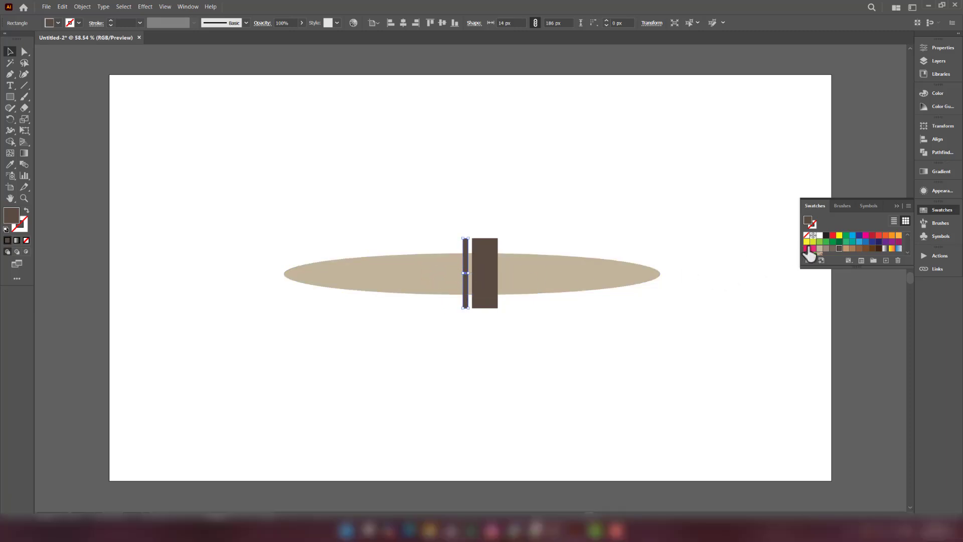
left_click(826, 249)
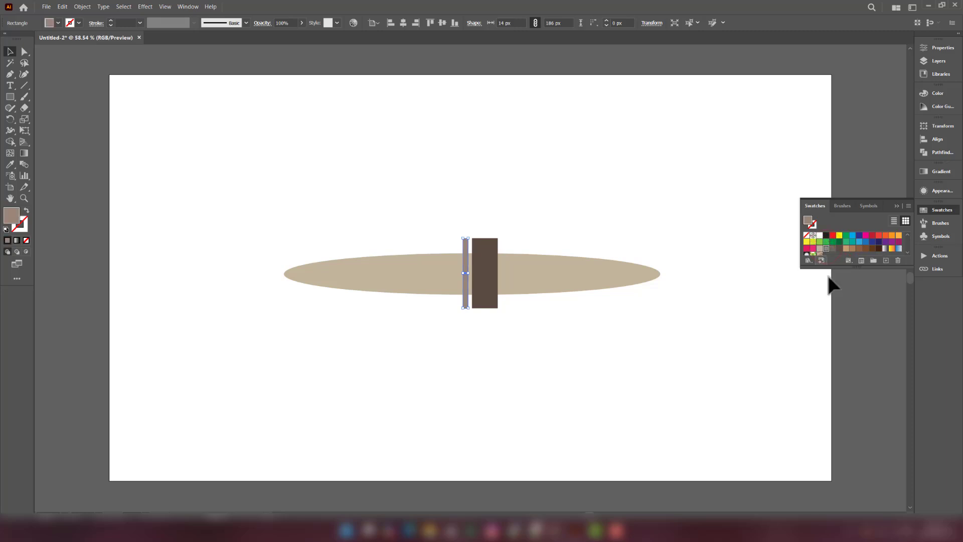
left_click(533, 310)
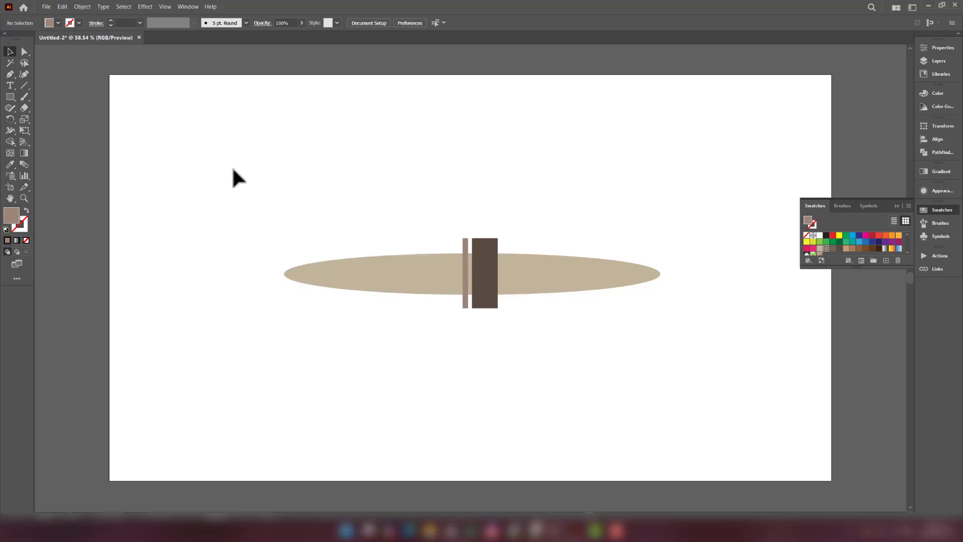
Draw a vertical line about 177 px long across the ellipse left of the narrow strip, with a 1 pt stroke.
left_click(23, 86)
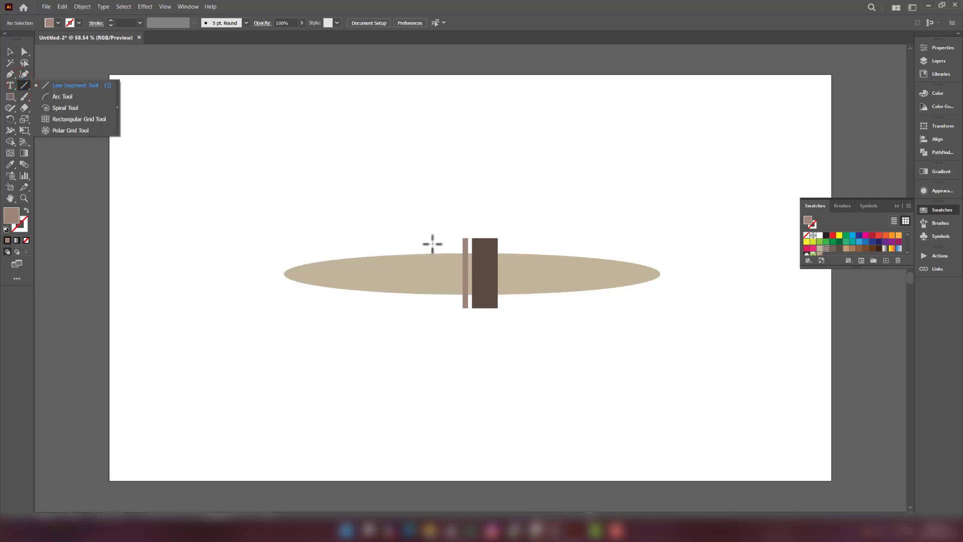
left_click_drag(433, 241, 434, 308)
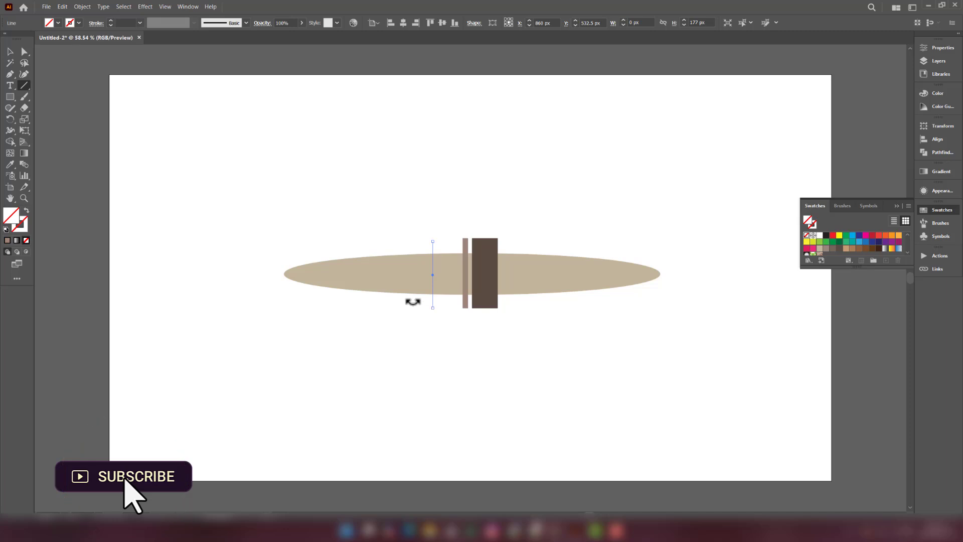
left_click(140, 22)
left_click(153, 65)
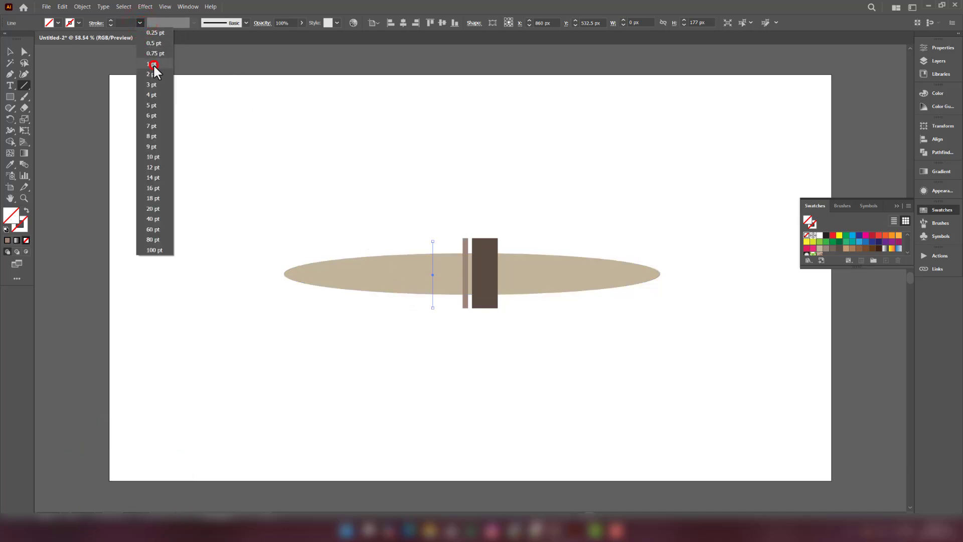
Select all the shapes and remove the part of the ellipse left of the vertical line with the Shape Builder tool.
key("v")
left_click_drag(236, 198, 702, 350)
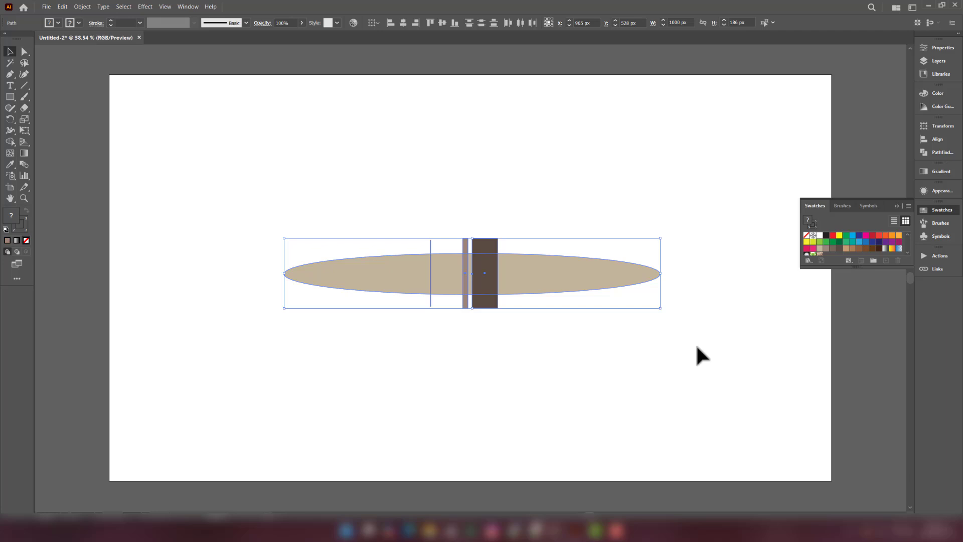
left_click(8, 142)
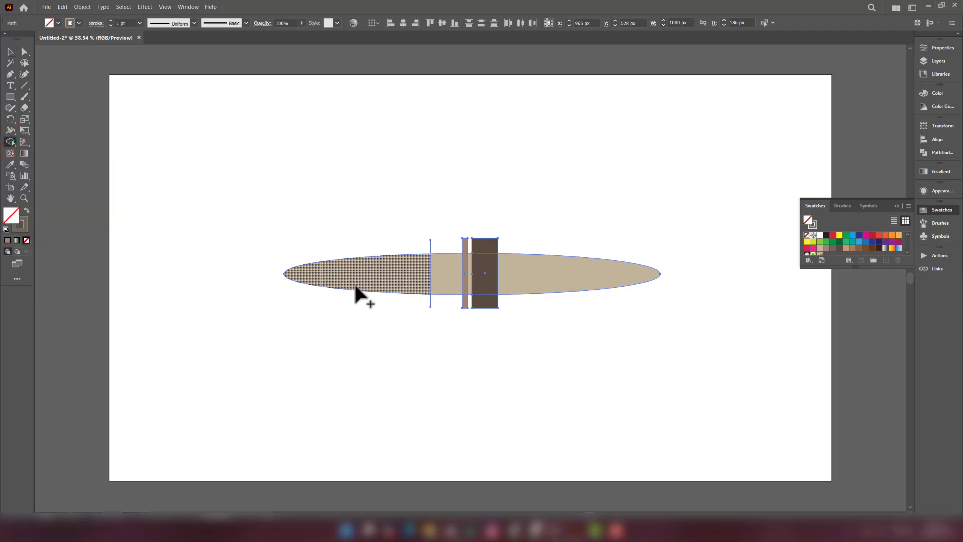
left_click(9, 142)
left_click(396, 277, "alt")
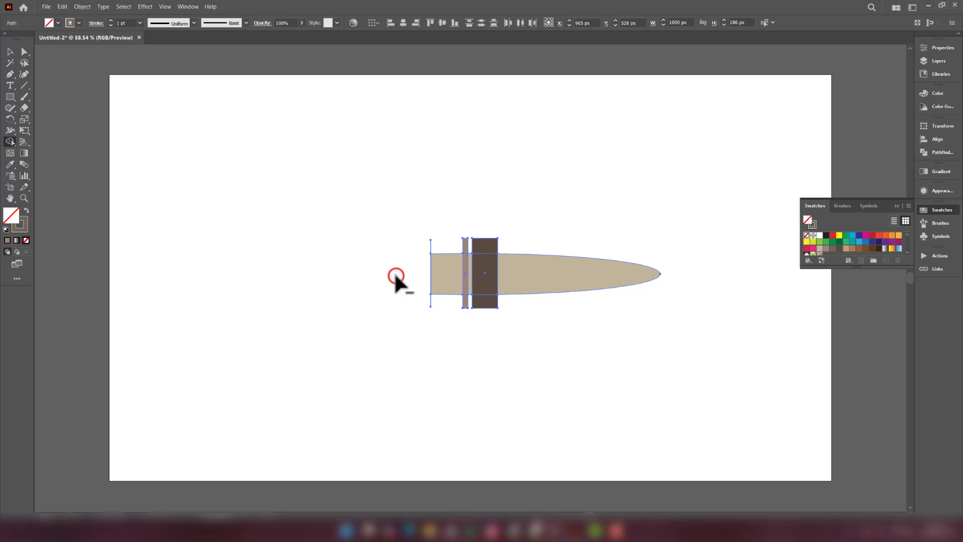
Remove the parts of the dark brown band and the narrow strip that overhang the ellipse with the Shape Builder tool.
left_click(489, 244, "alt")
left_click(465, 243, "alt")
left_click(464, 299, "alt")
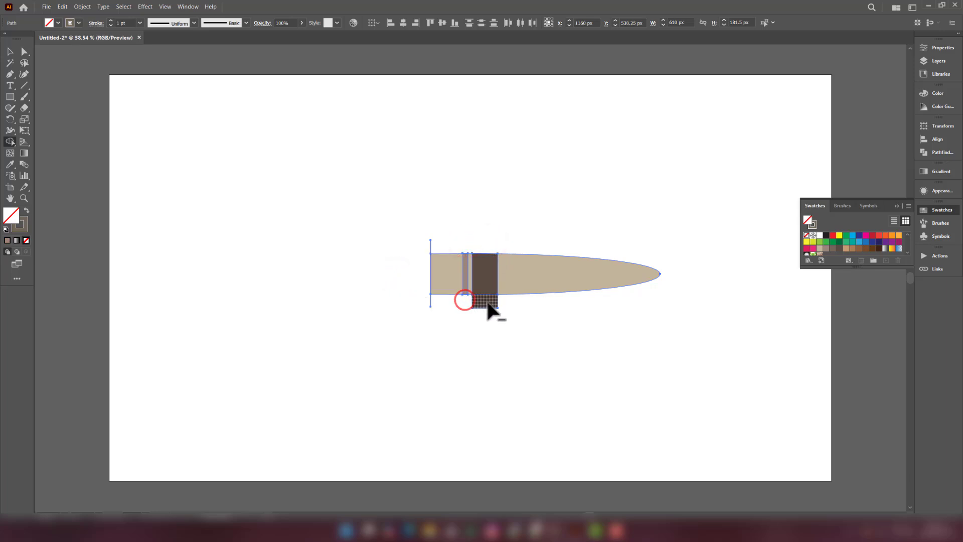
left_click(487, 301, "alt")
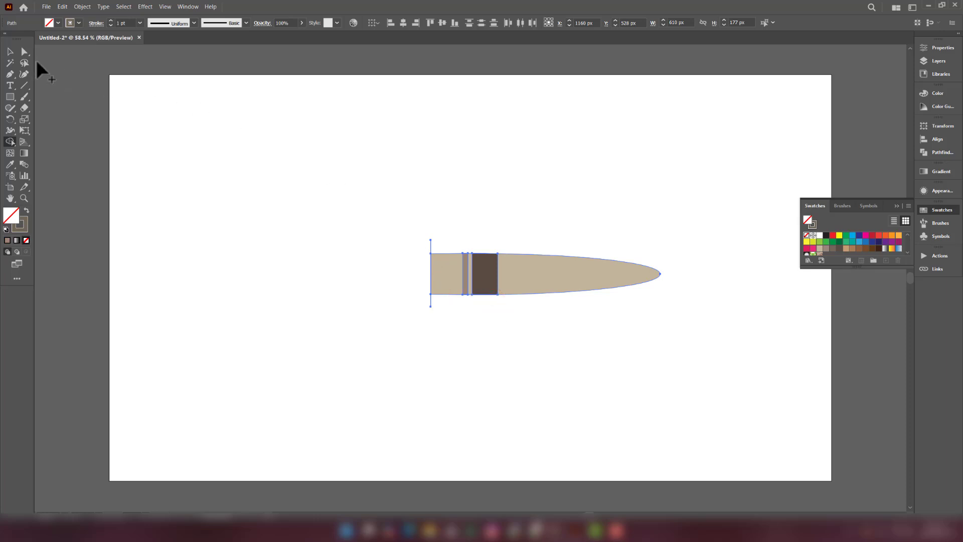
Delete the leftover vertical line at the cut end of the handle.
left_click(10, 51)
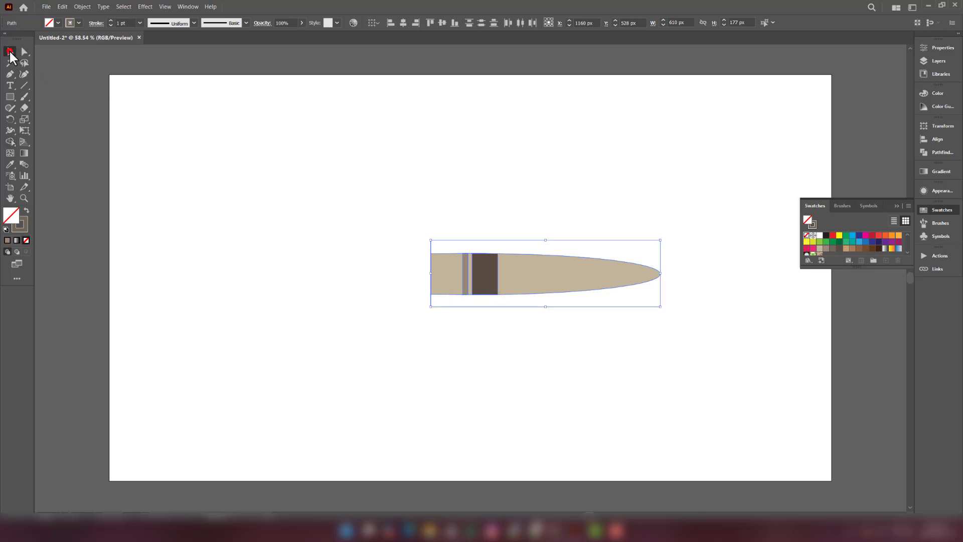
left_click(430, 196)
left_click_drag(430, 243, 416, 244)
key("Delete")
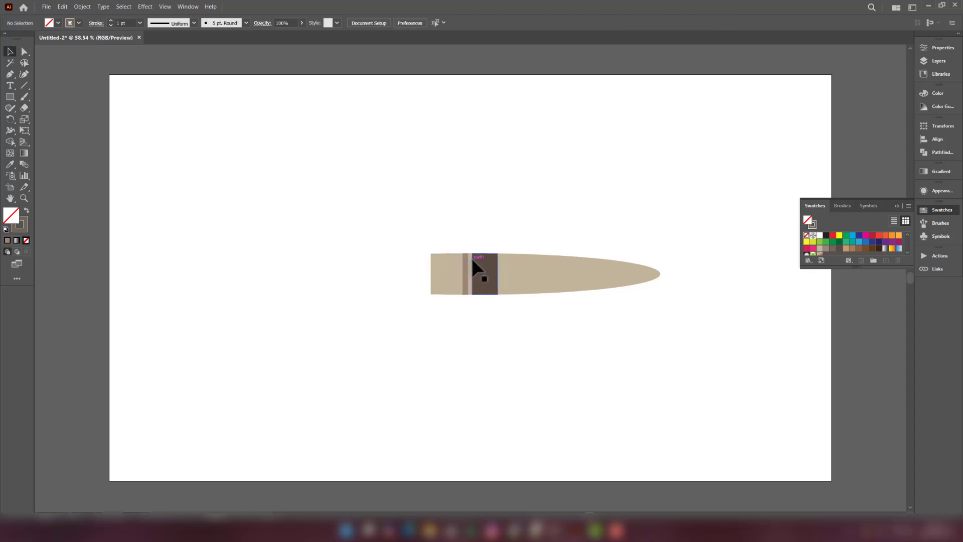
Round the two corners at the handle's flat end to a radius of about 36 px.
left_click(24, 52)
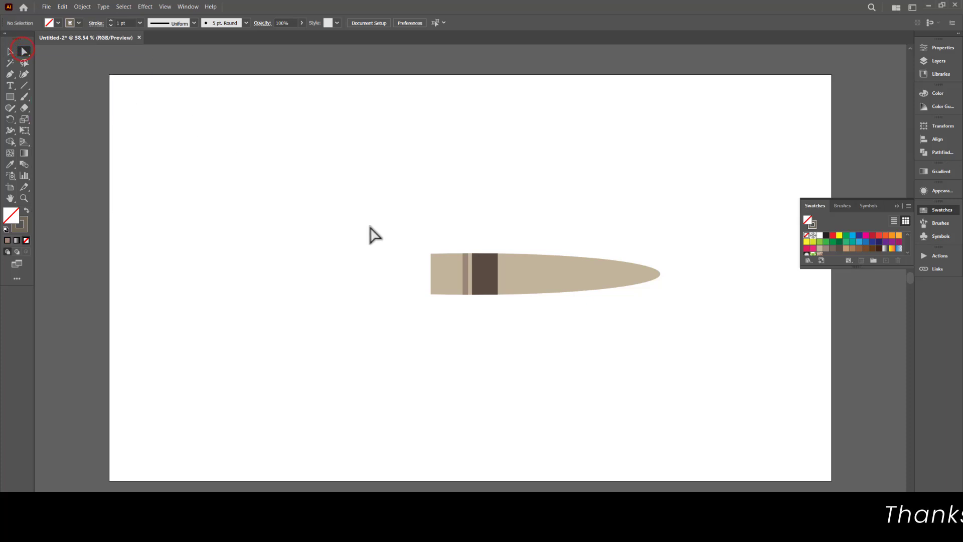
left_click(436, 270)
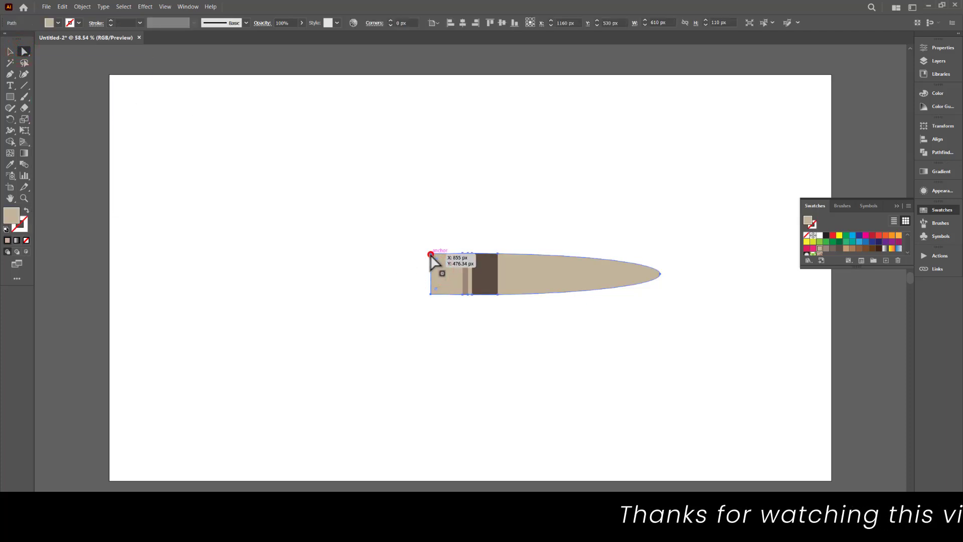
left_click(430, 254)
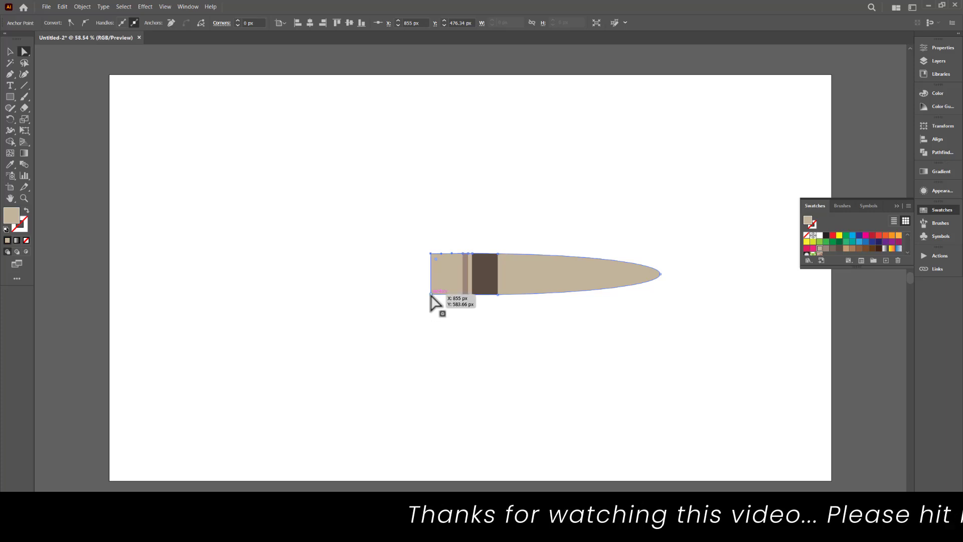
left_click(430, 294)
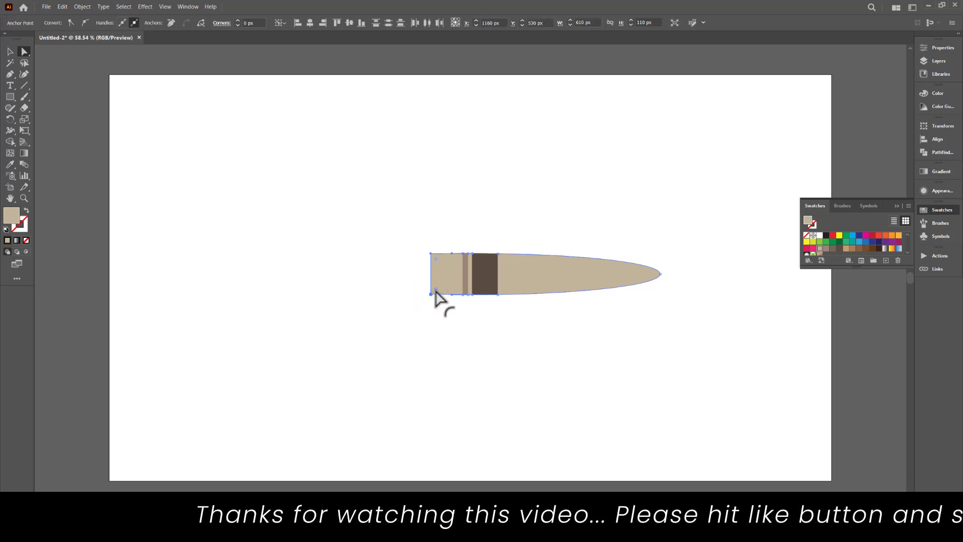
mouse_move(435, 289)
left_mouse_down()
mouse_move(449, 295)
mouse_move(448, 286)
left_mouse_up()
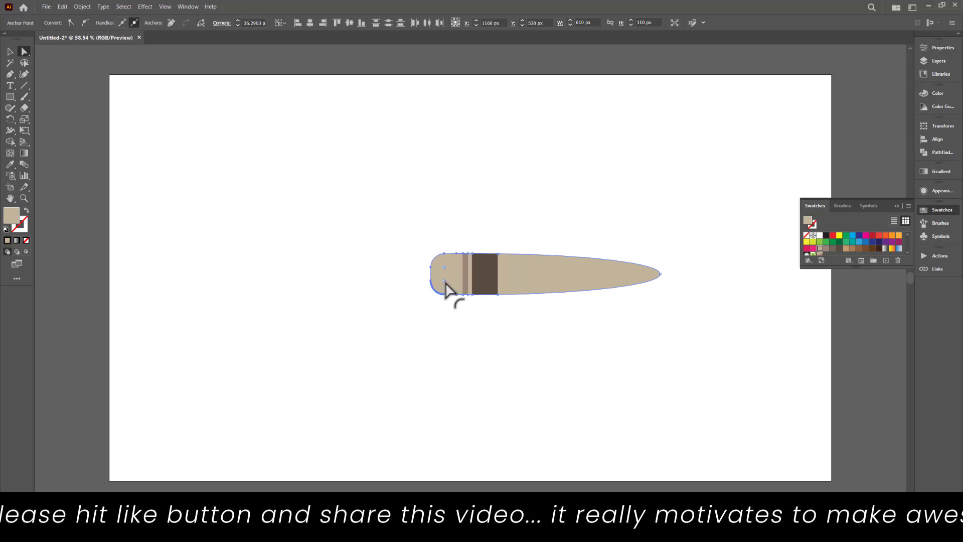
left_click(437, 314)
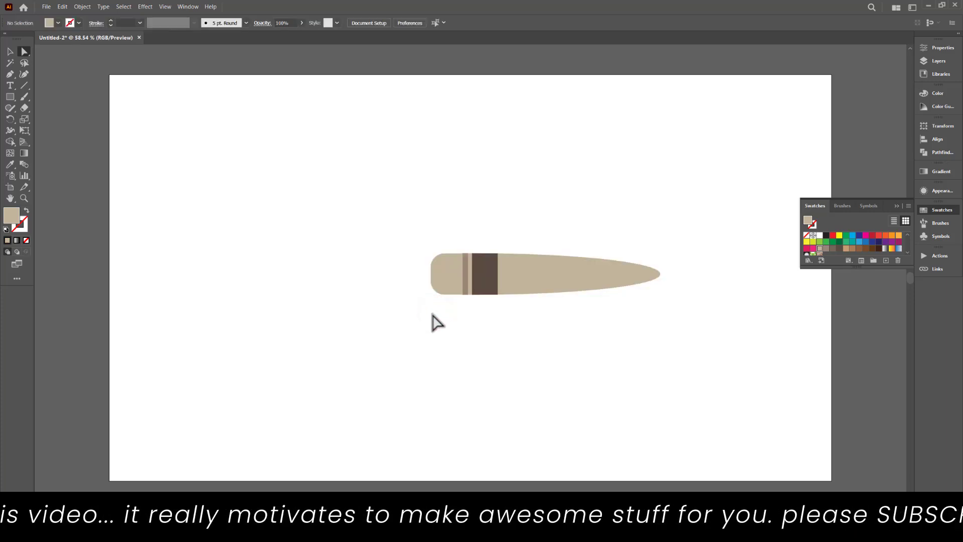
Draw the upper half of the nib as a closed four-point shape about 326 x 75 px beside the handle's rounded end with the Pen tool.
left_click(9, 74)
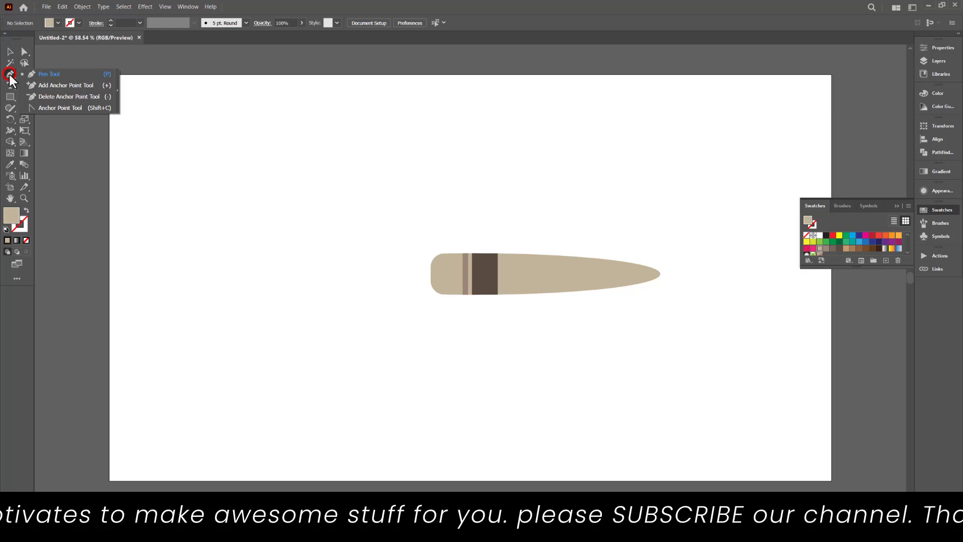
left_click(60, 74)
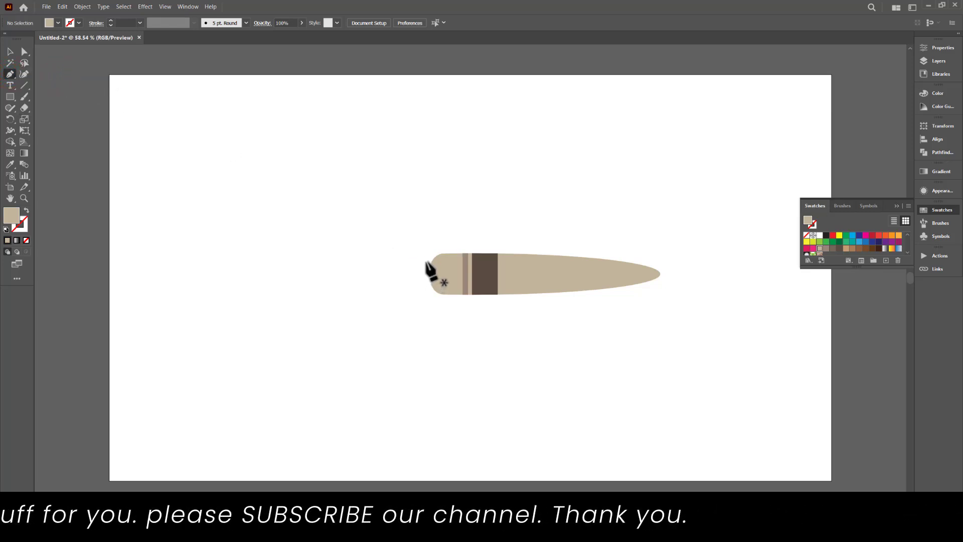
left_click_drag(426, 262, 423, 264)
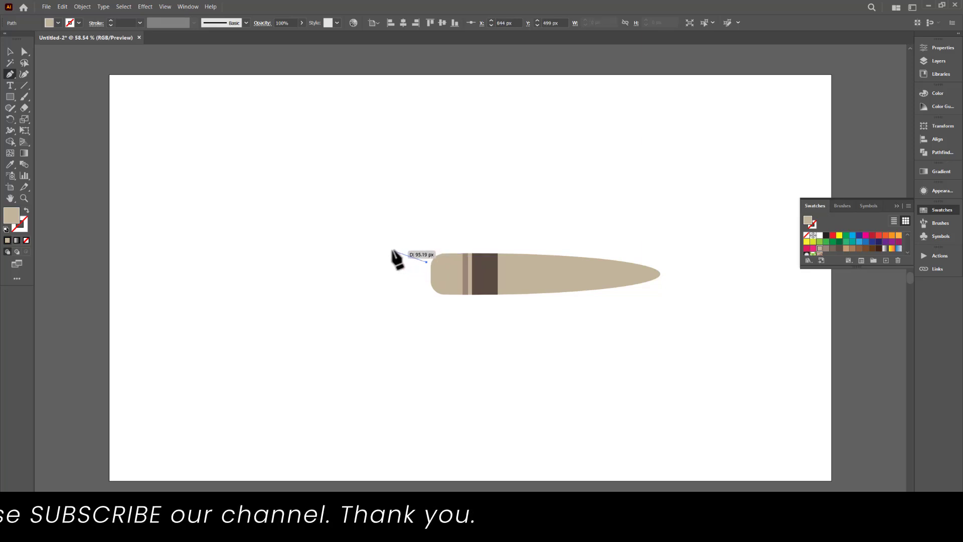
left_click_drag(386, 249, 351, 257)
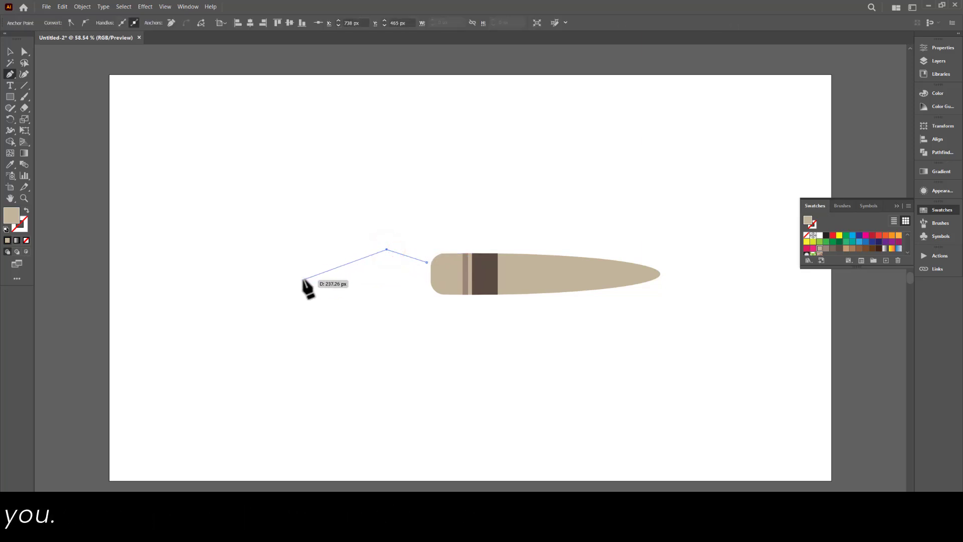
left_click_drag(304, 277, 372, 282)
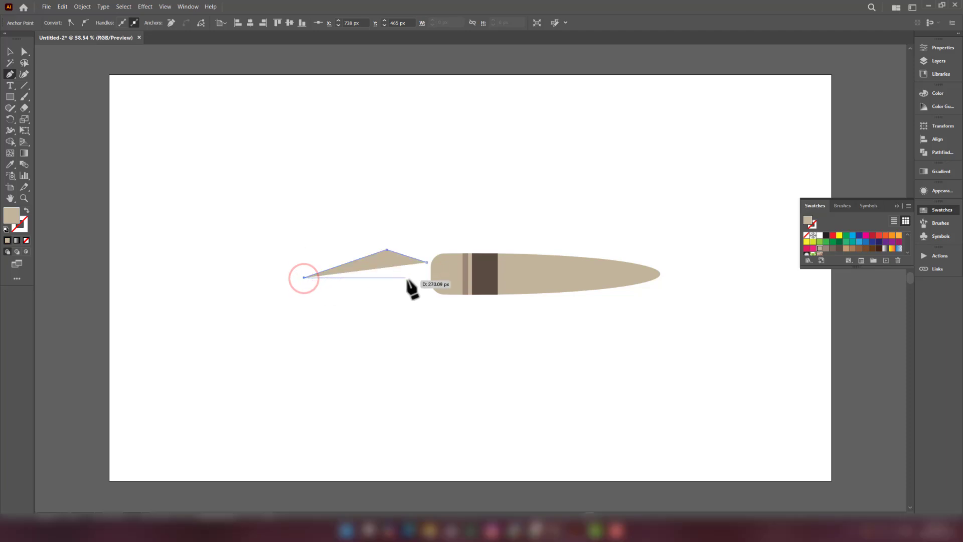
left_click(426, 277)
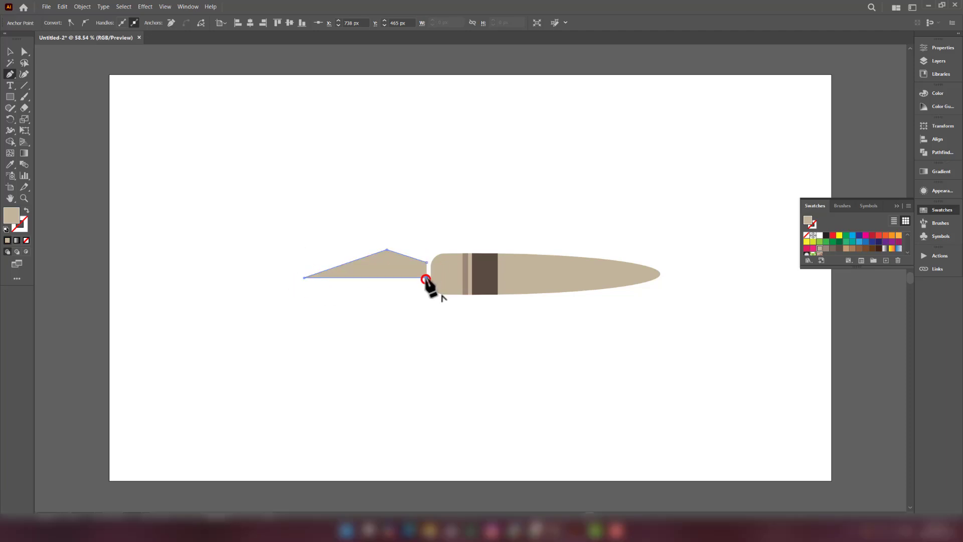
left_click(426, 262)
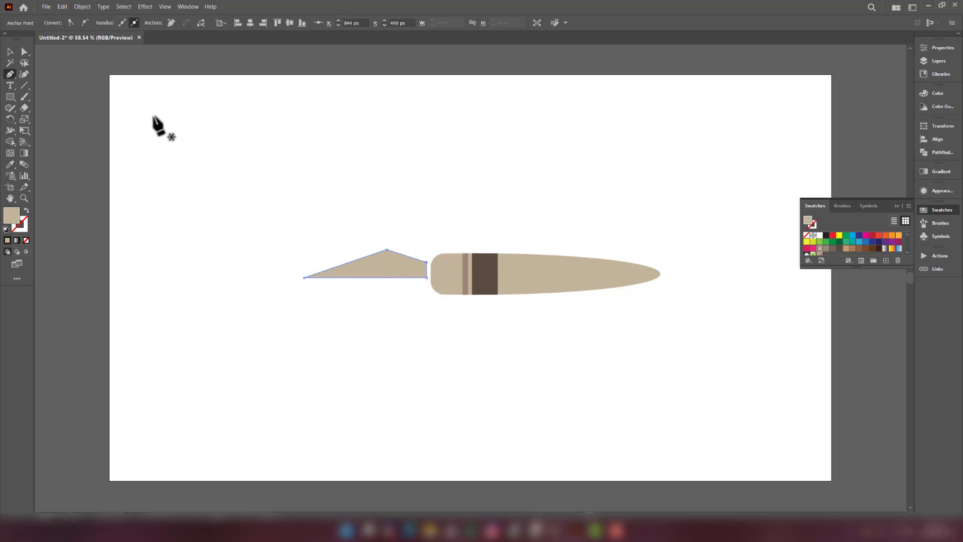
Duplicate the half nib directly below itself and reflect the copy across the horizontal axis.
left_click(10, 51)
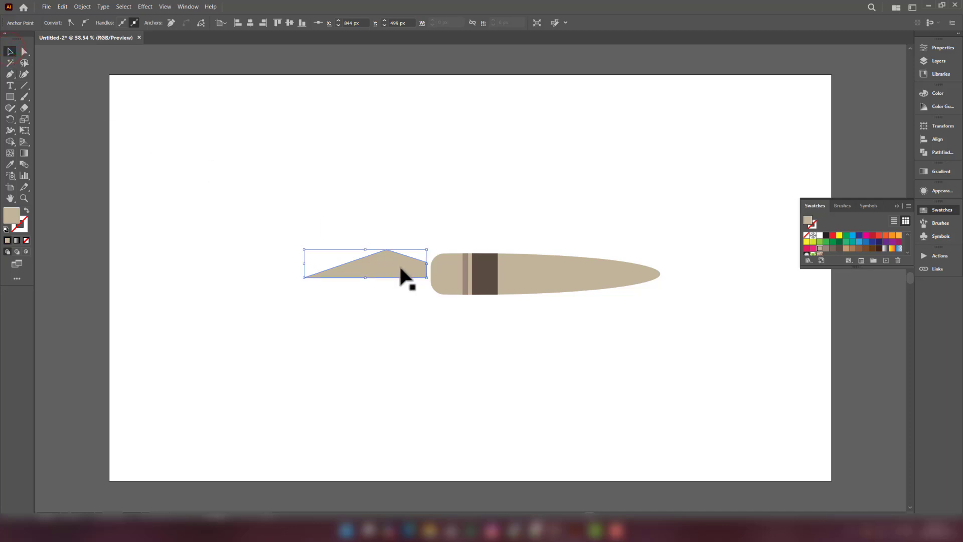
left_click_drag(399, 265, 399, 290)
right_click(404, 294)
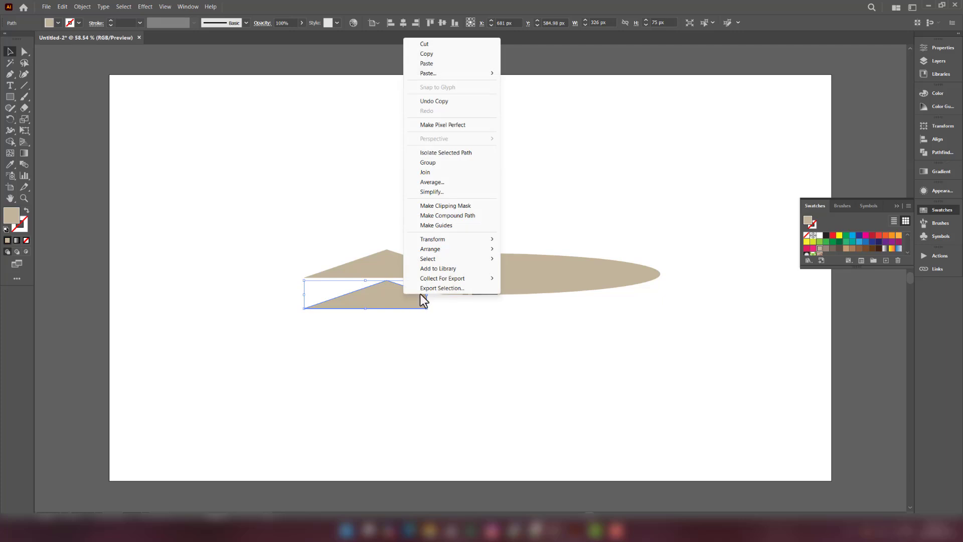
left_click(446, 239)
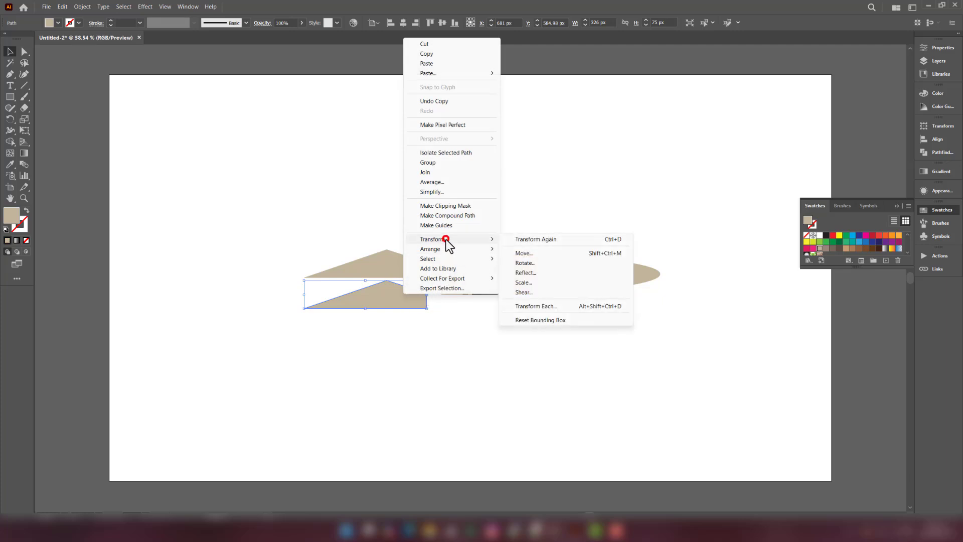
left_click(535, 272)
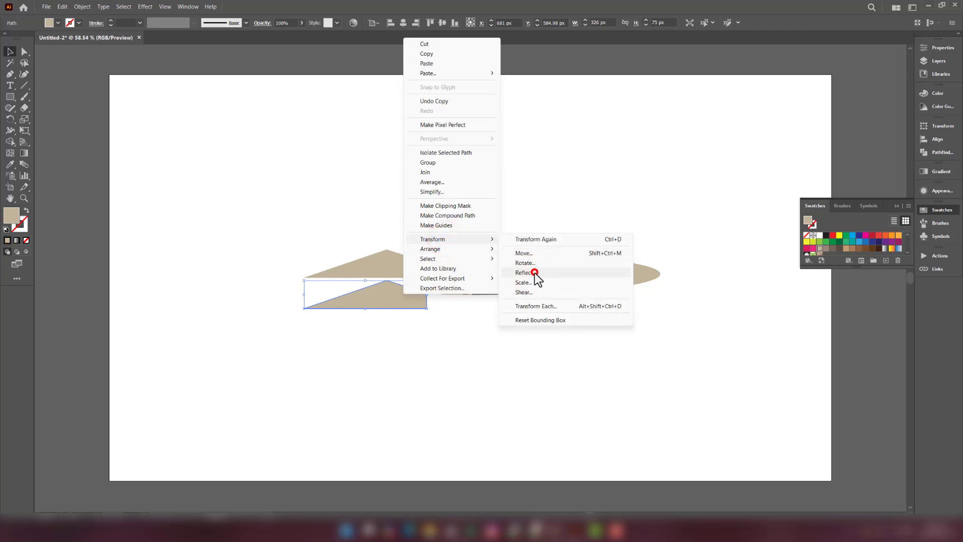
left_click_drag(447, 180, 509, 177)
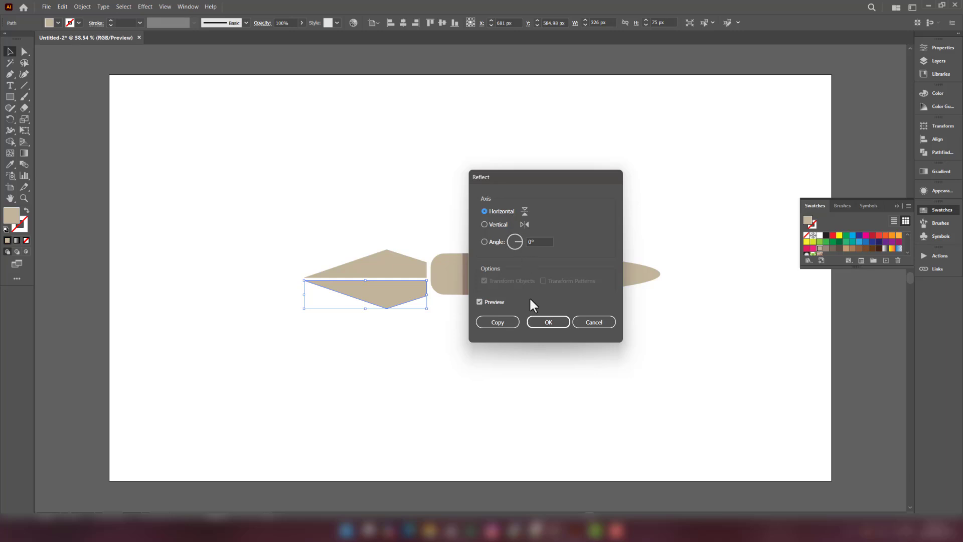
left_click(540, 321)
left_click(364, 341)
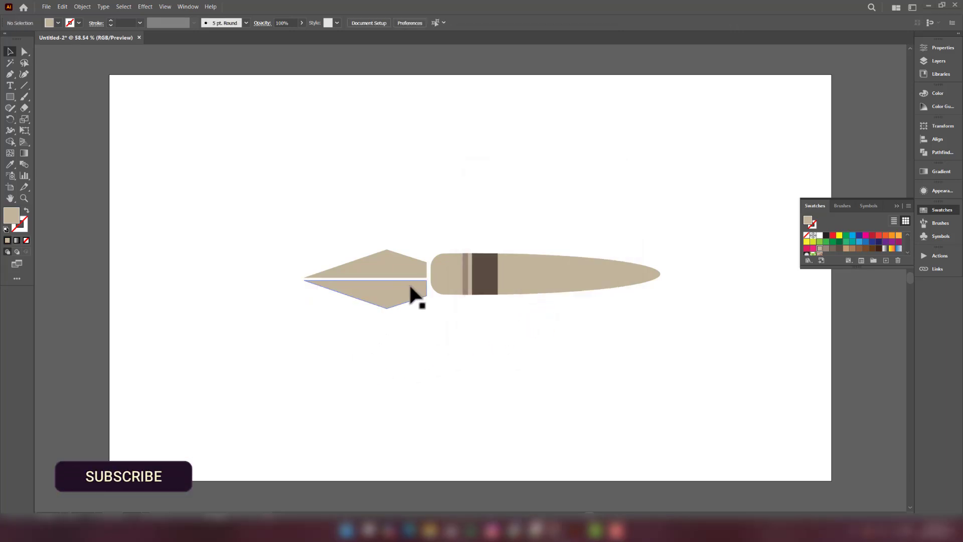
Move the lower half up flush against the upper half and unite both into one nib shape.
scroll(411, 279, "up", 1)
scroll(410, 276, "up", 3)
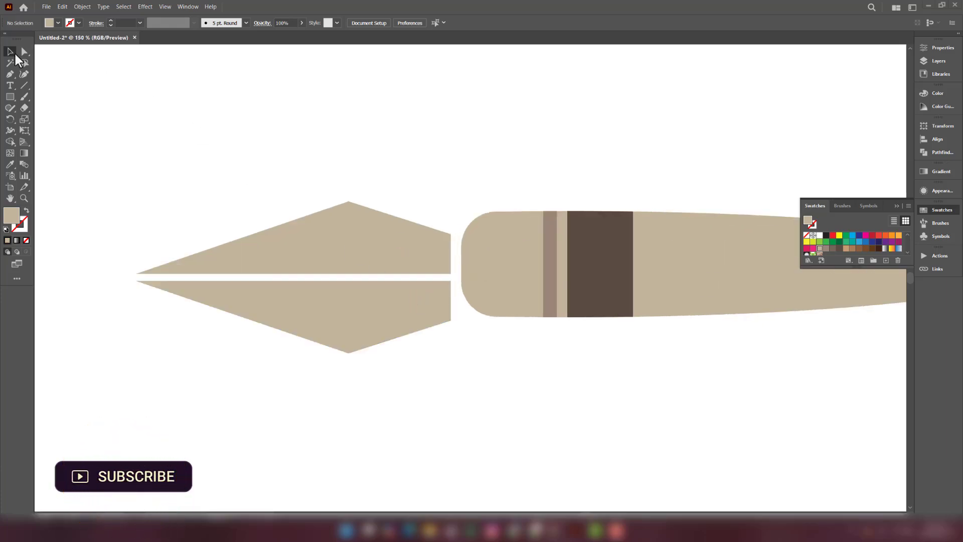
left_click_drag(446, 307, 444, 297)
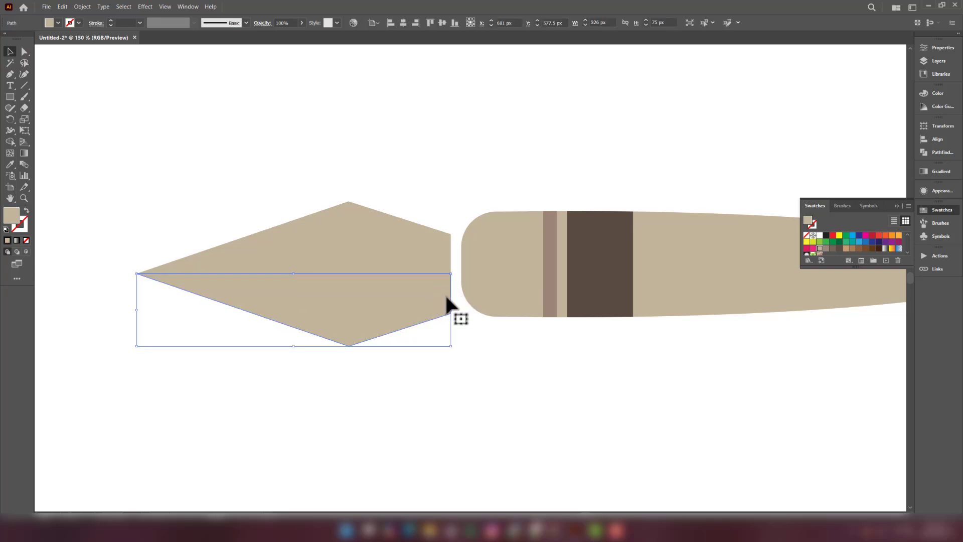
left_click(359, 236, "shift")
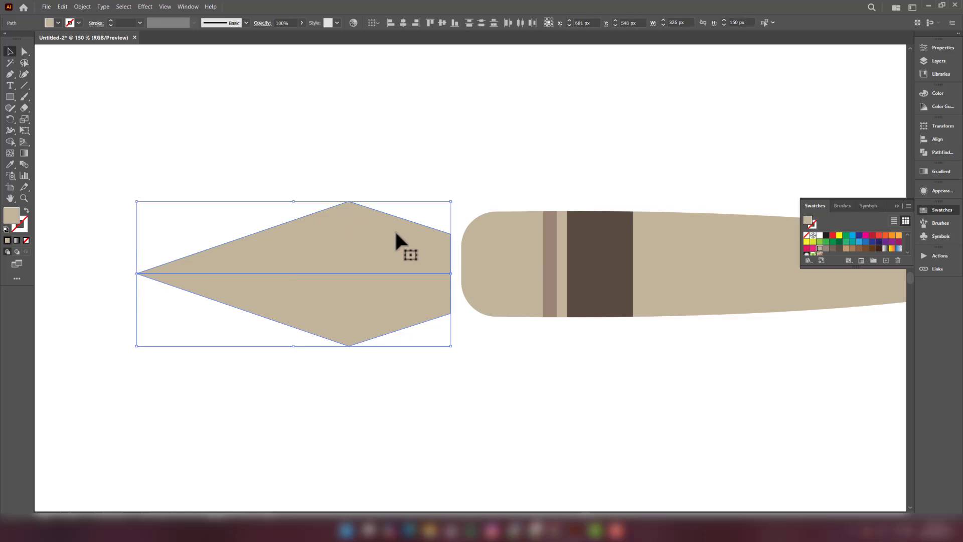
left_click(942, 153)
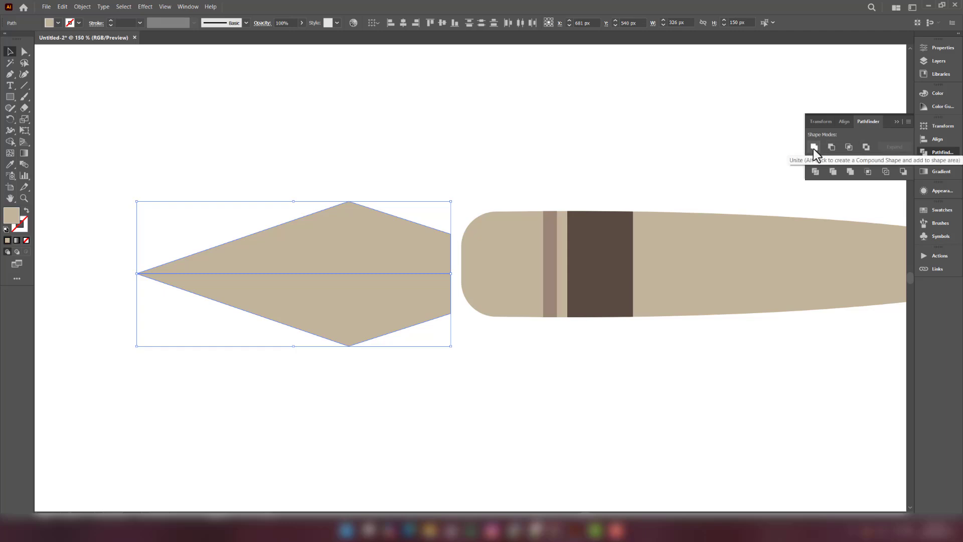
left_click(813, 147)
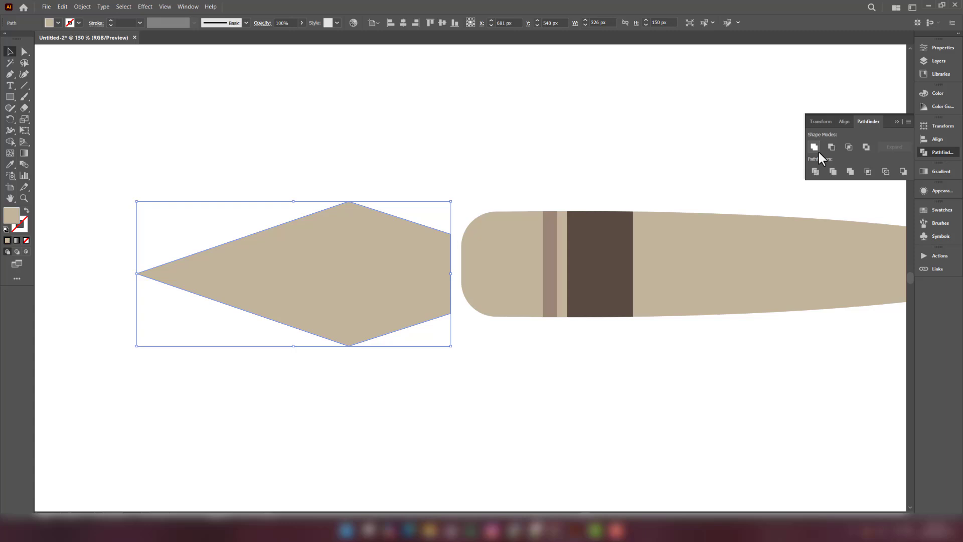
Move the nib close to the handle and slightly round its two corners facing the handle.
key("a")
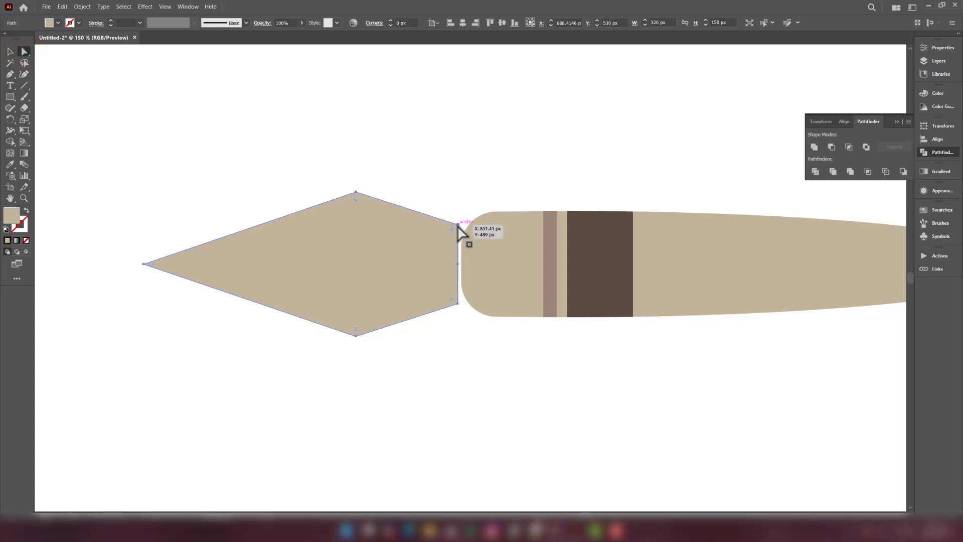
left_click(458, 225)
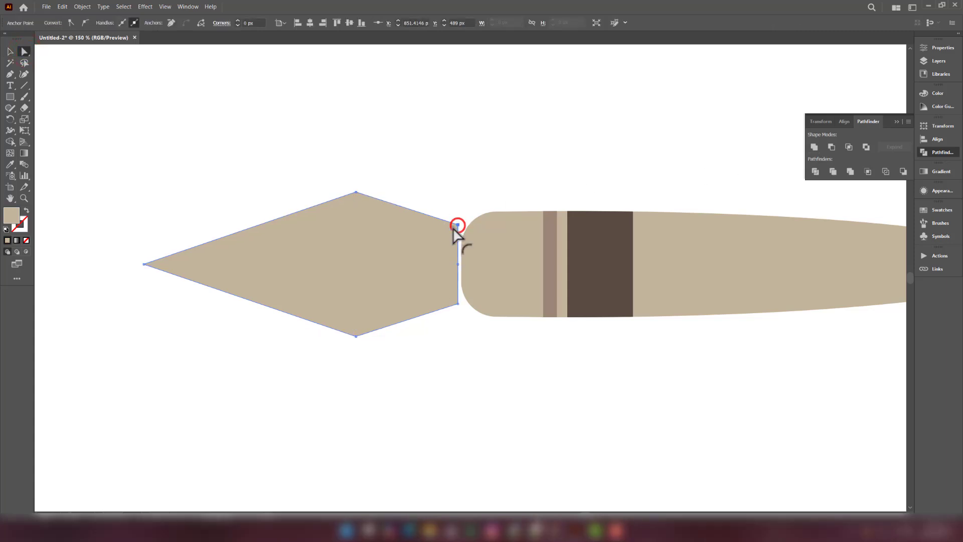
left_click(458, 303, "shift")
left_click_drag(451, 299, 454, 309)
left_click(492, 359)
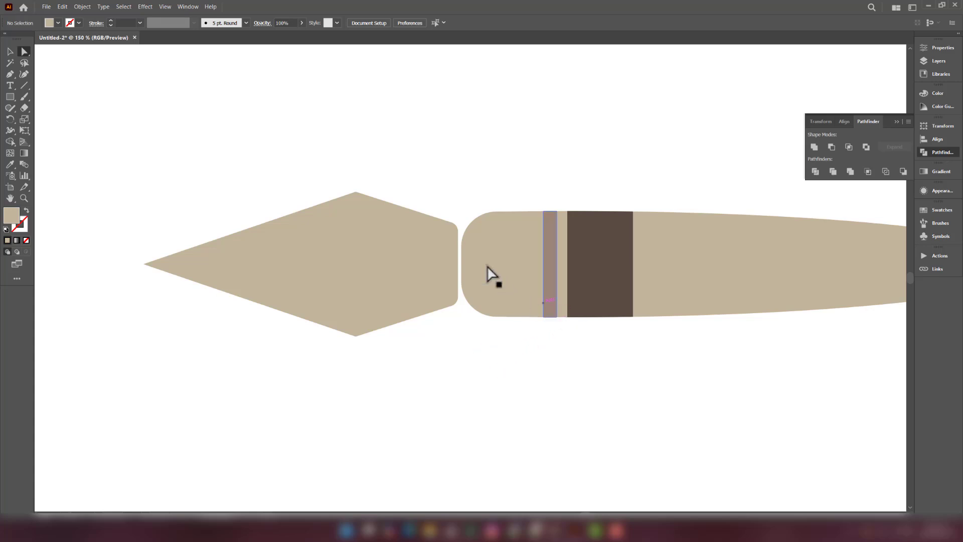
left_click(435, 162)
Scale the nib down proportionally, keeping its blunt end beside the handle, and align it vertically with the handle's centre.
scroll(477, 219, "down", 5)
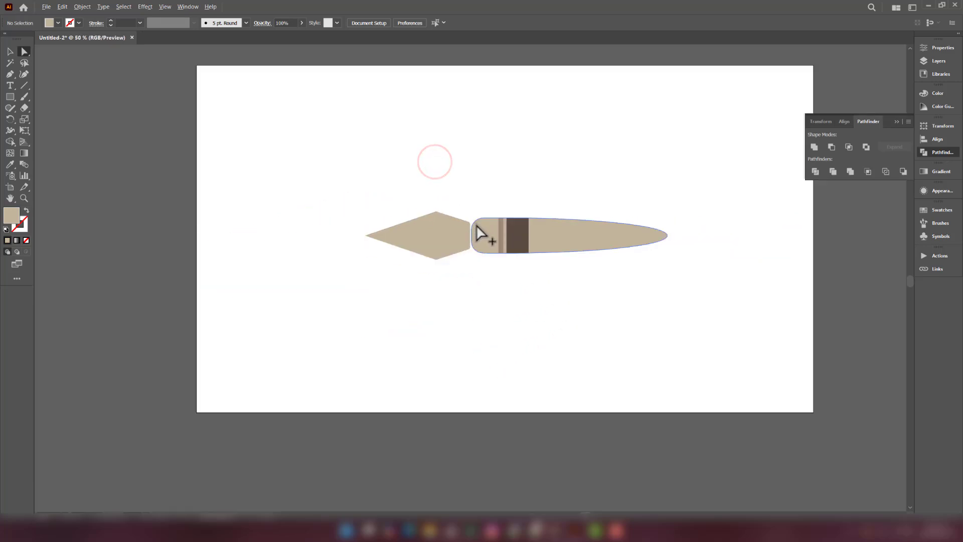
scroll(477, 232, "up", 5)
left_click(399, 230)
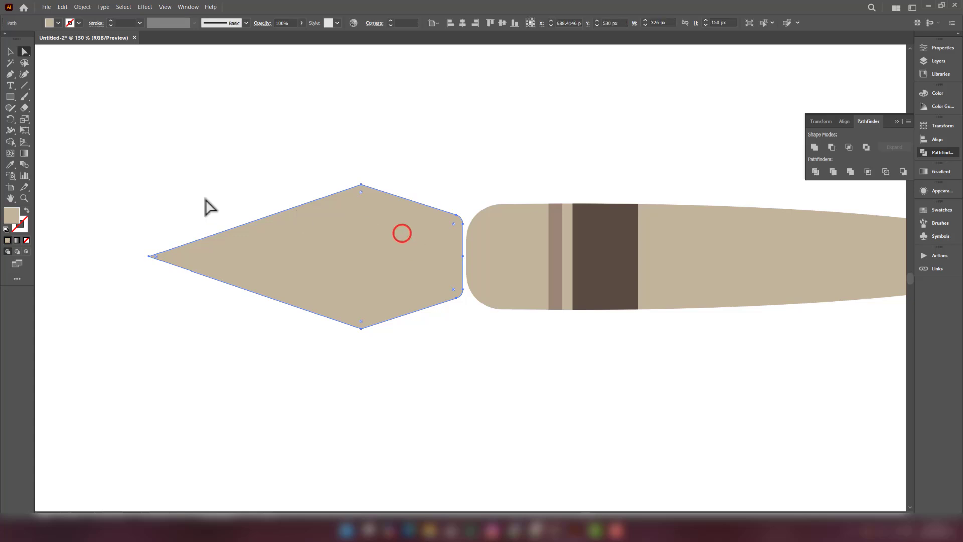
left_click(10, 52)
left_click(325, 153)
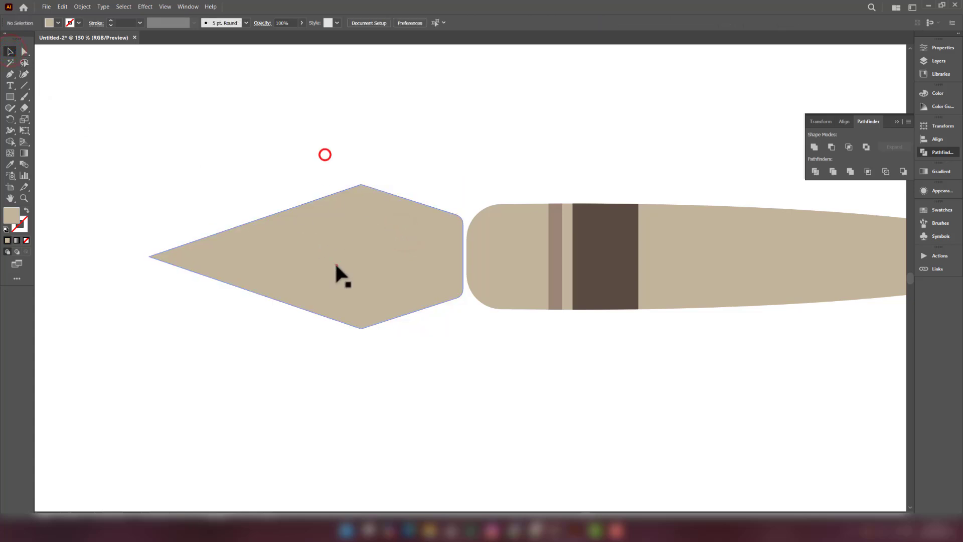
left_click(336, 265)
left_click_drag(149, 184, 216, 216)
left_click_drag(400, 282, 401, 263)
left_click(299, 349)
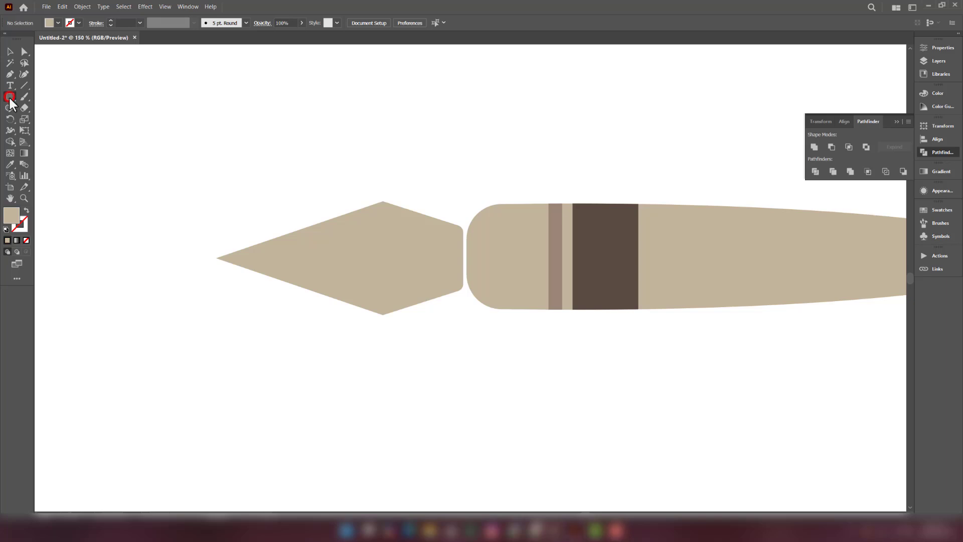
Draw a thin horizontal rectangle about 158 x 4 px extending past the nib's tip and align it vertically with the nib's centre.
left_click(10, 96)
left_click_drag(210, 256, 361, 260)
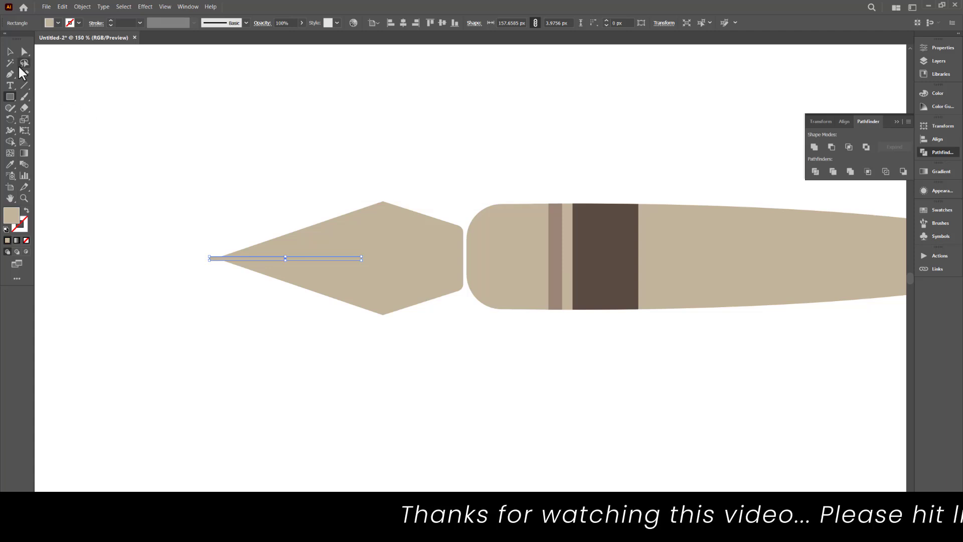
left_click(10, 51)
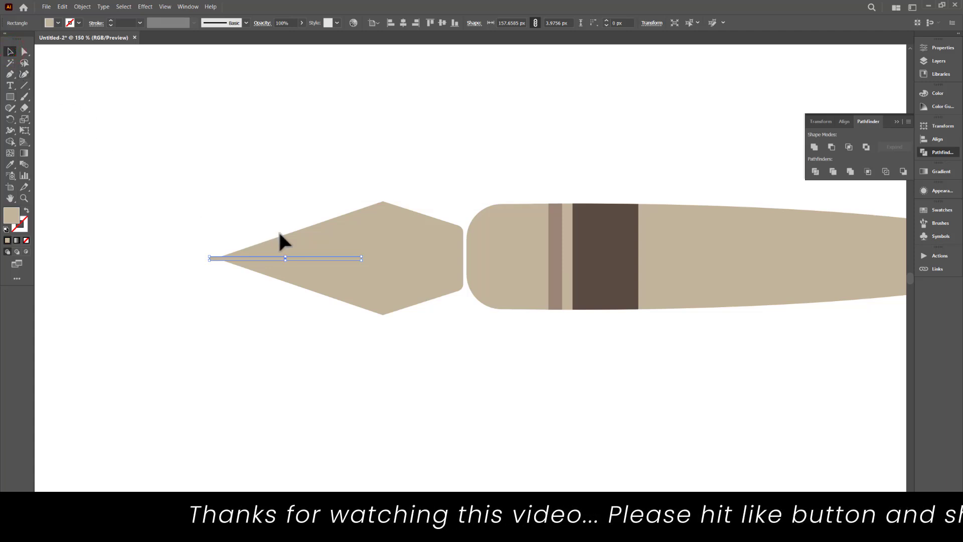
left_click(299, 241, "shift")
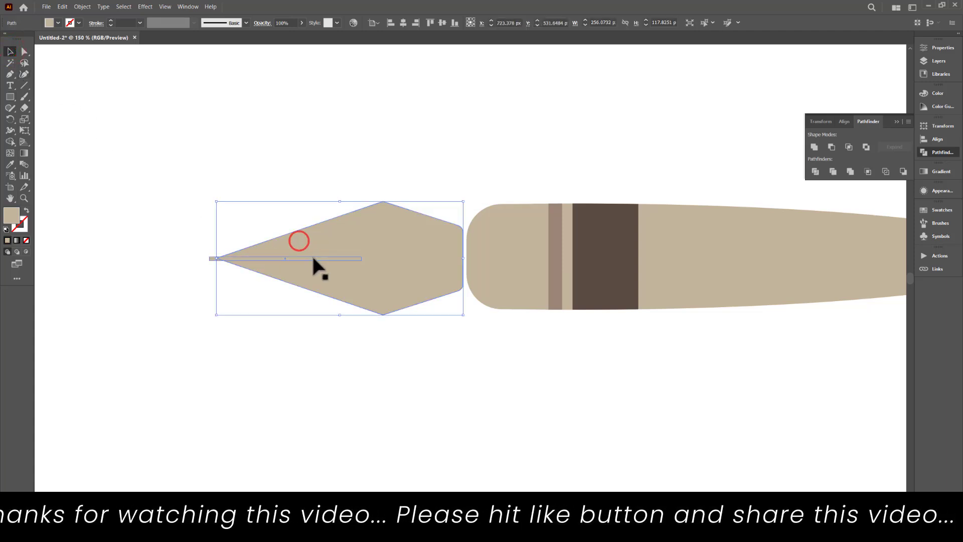
left_click(314, 260)
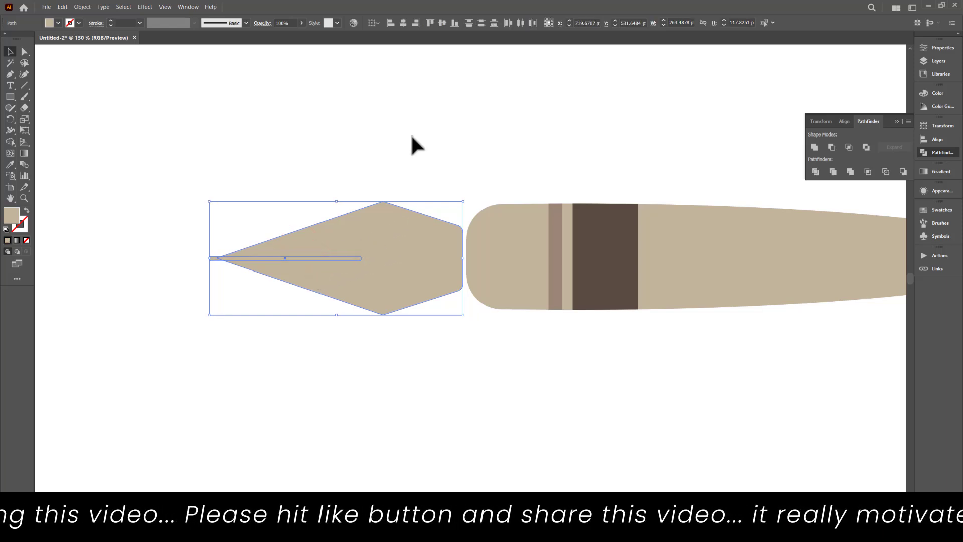
left_click(442, 23)
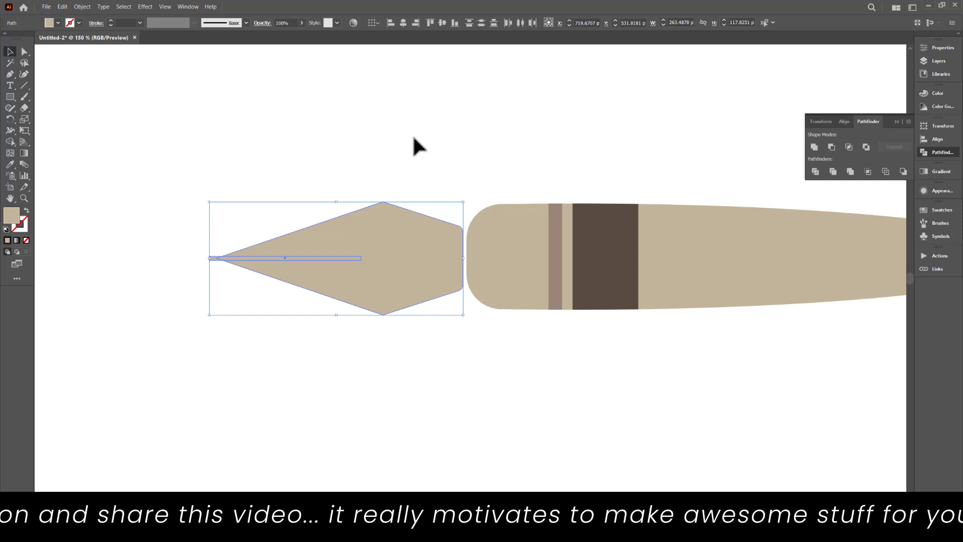
Cut the rectangle out of the nib with the Shape Builder, removing the part protruding at the tip, to form the slit.
left_click(10, 142)
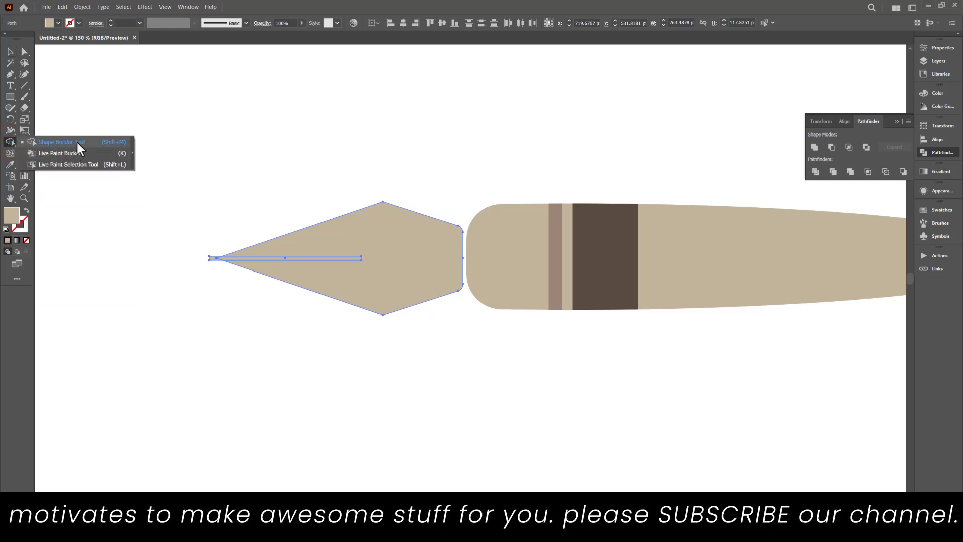
left_click(77, 141)
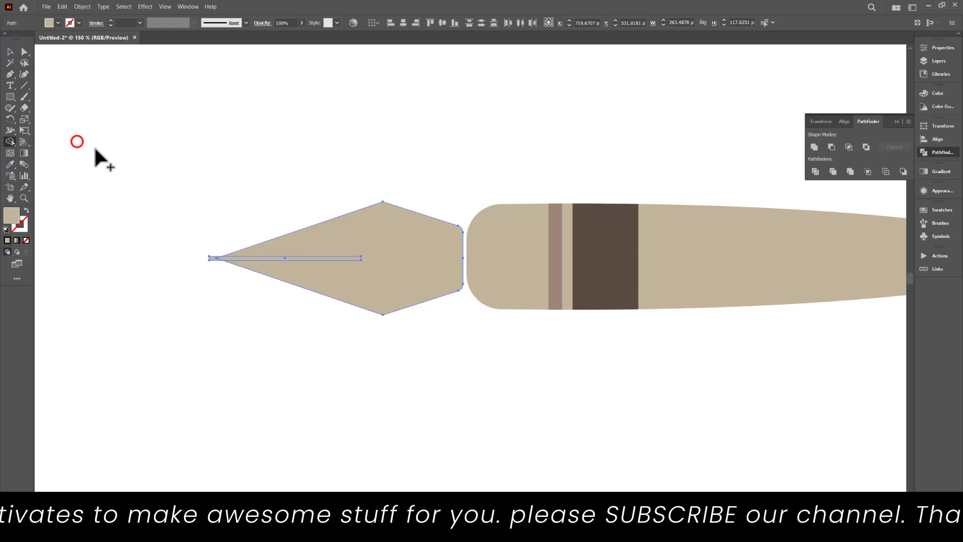
left_click(323, 259, "alt")
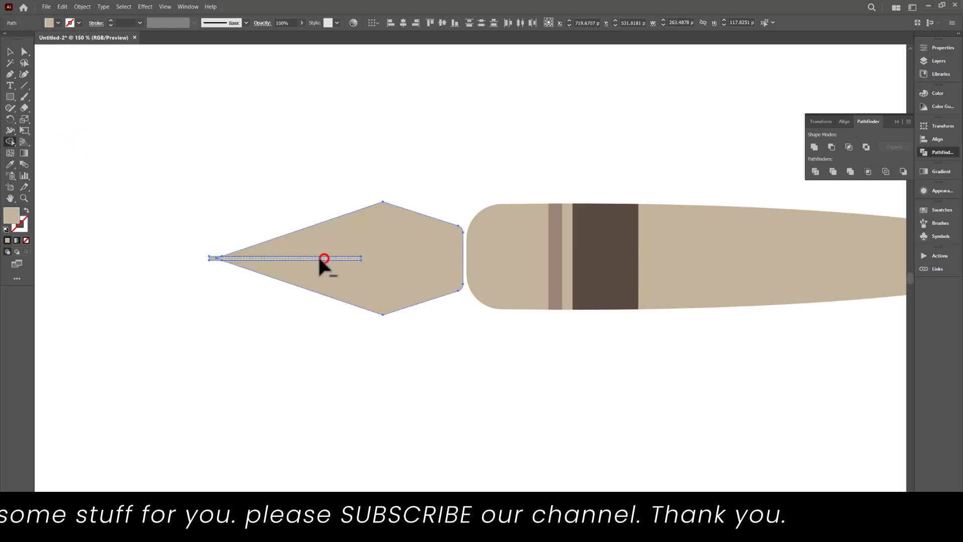
left_click(219, 257, "alt")
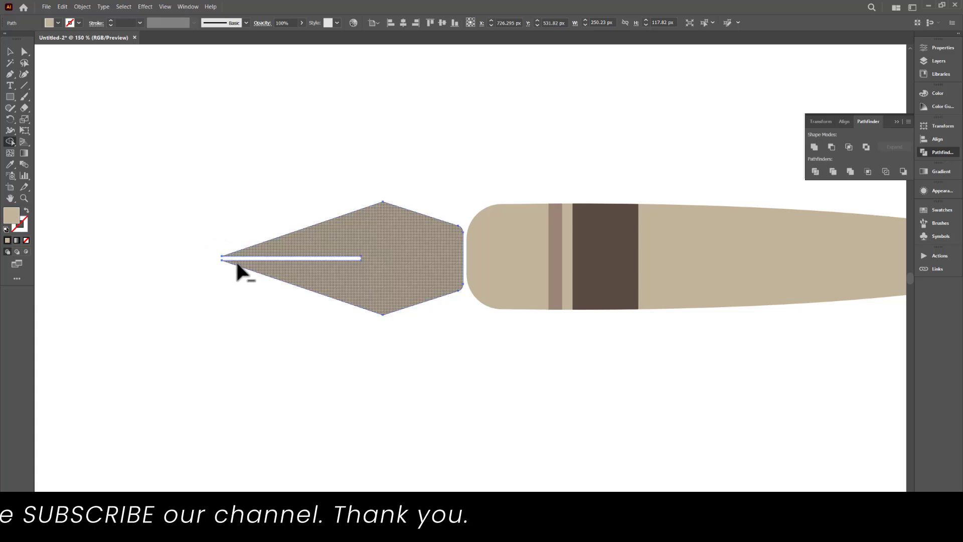
key("v")
left_click(307, 348)
Draw a circle about 33 px in diameter centred on the nib's axis over the slit's inner end.
left_click(8, 97)
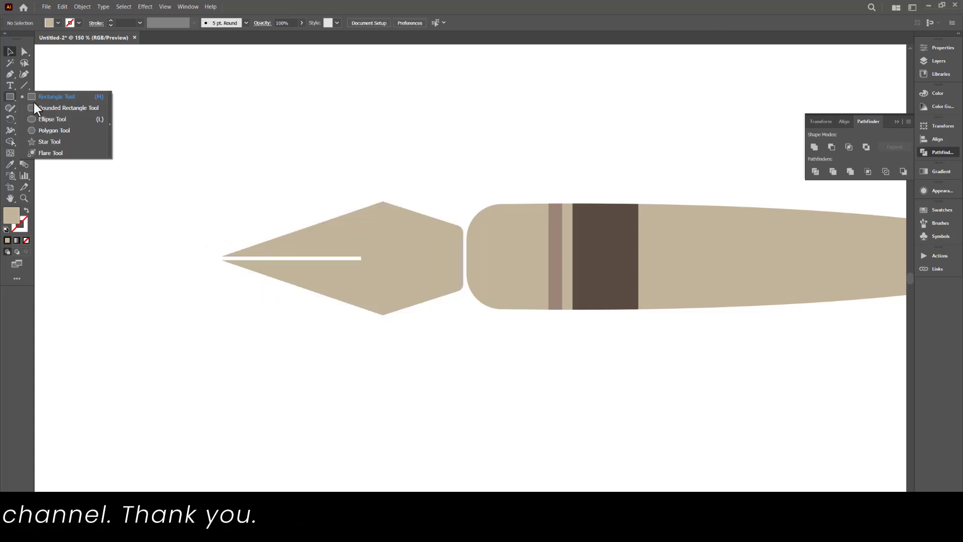
left_click(49, 119)
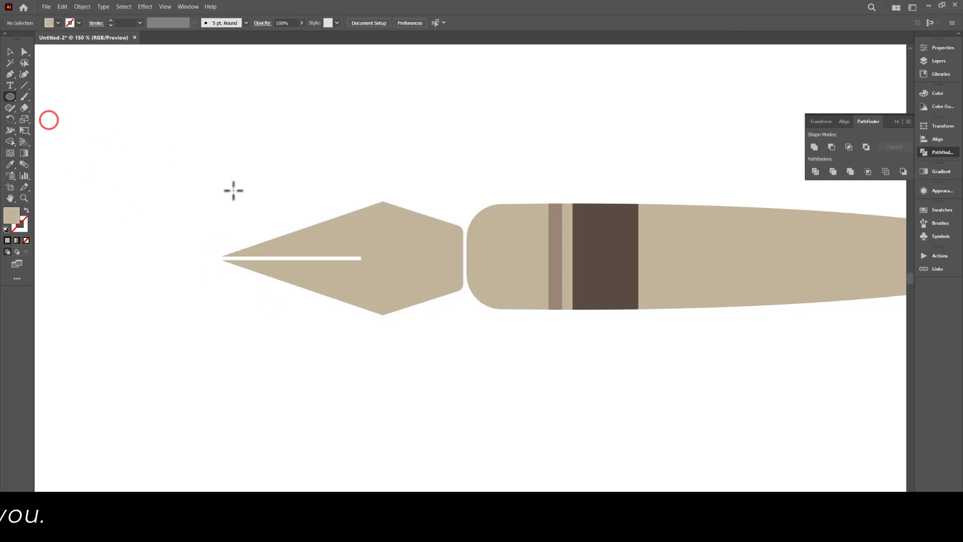
mouse_move(356, 249)
left_mouse_down()
mouse_move(384, 274)
mouse_move(367, 257)
left_mouse_up()
left_click(10, 52)
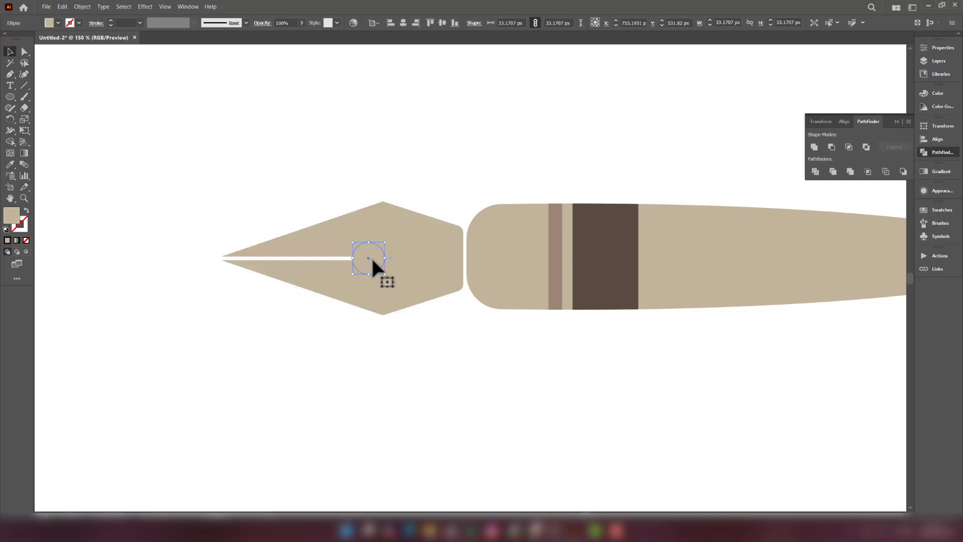
Cut the circle out of the nib with the Shape Builder to form a round hole at the slit's end.
left_click(368, 227, "shift")
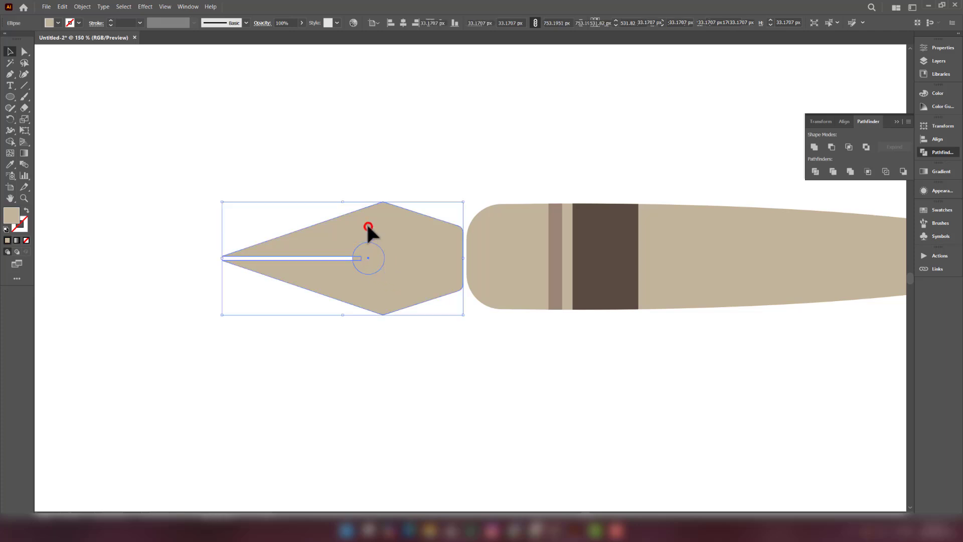
left_click(11, 142)
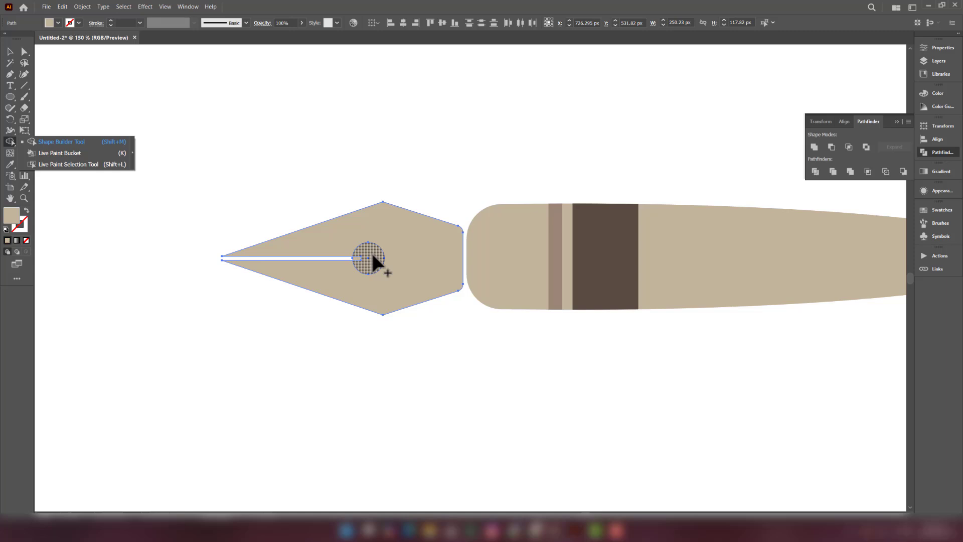
left_click(352, 257, "alt")
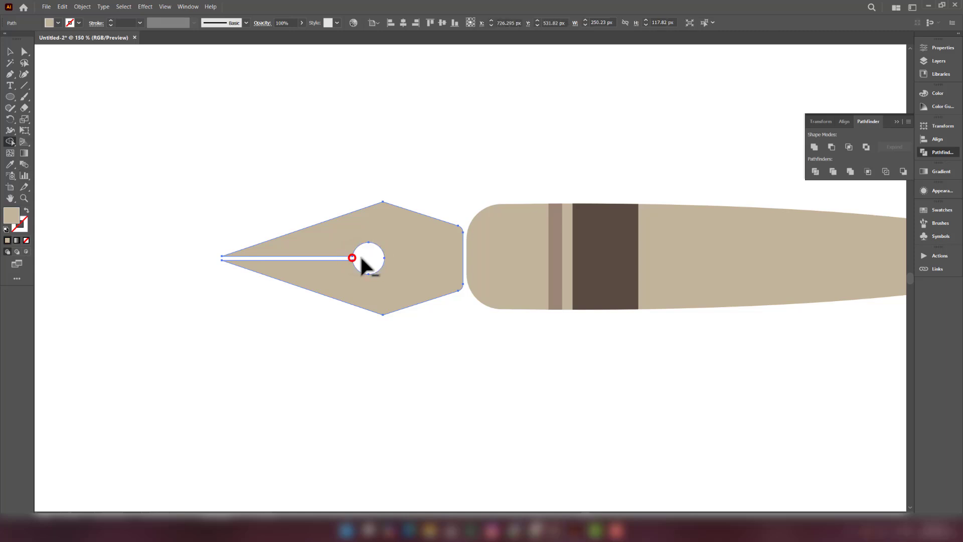
left_click(9, 52)
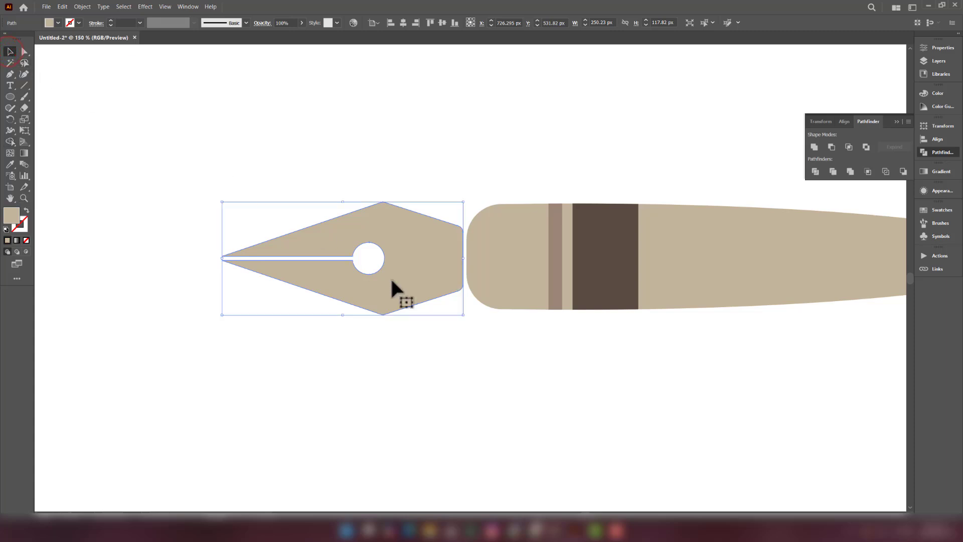
left_click(398, 383)
Align all parts of the pen on their common vertical centre.
scroll(398, 383, "down", 1)
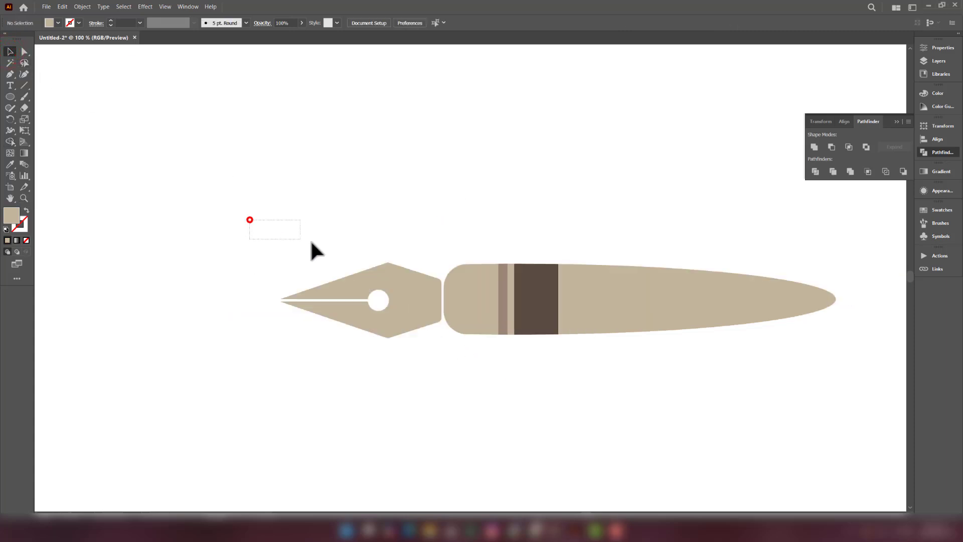
left_click_drag(311, 243, 598, 377)
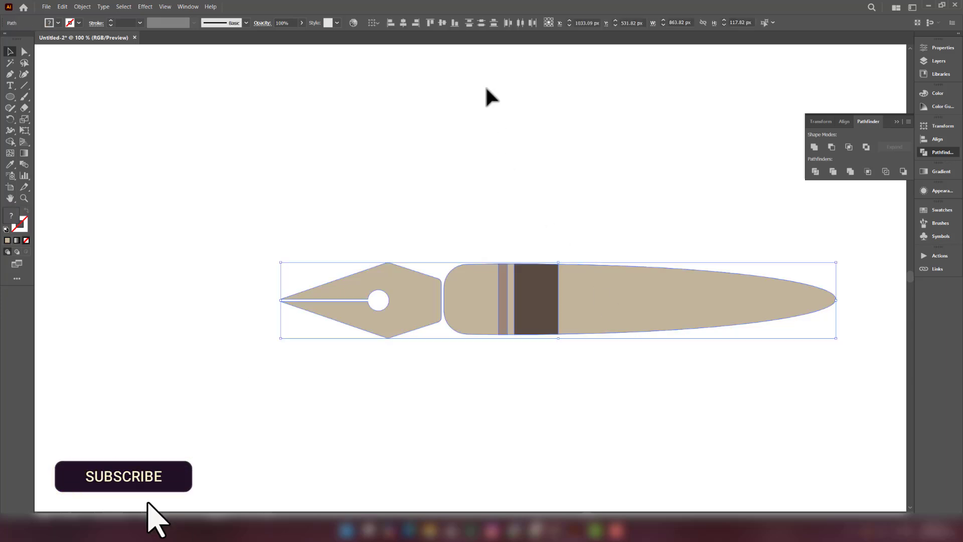
left_click(442, 22)
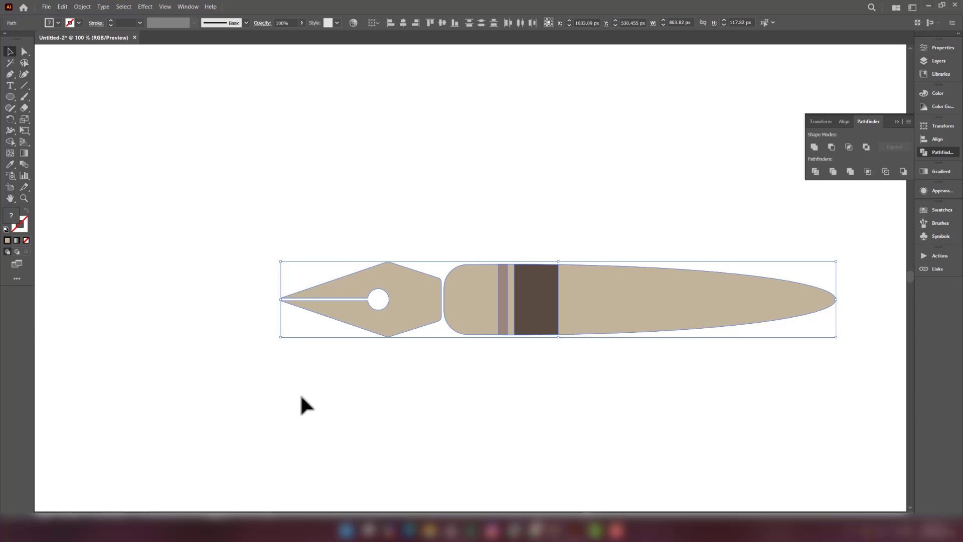
left_click(589, 210)
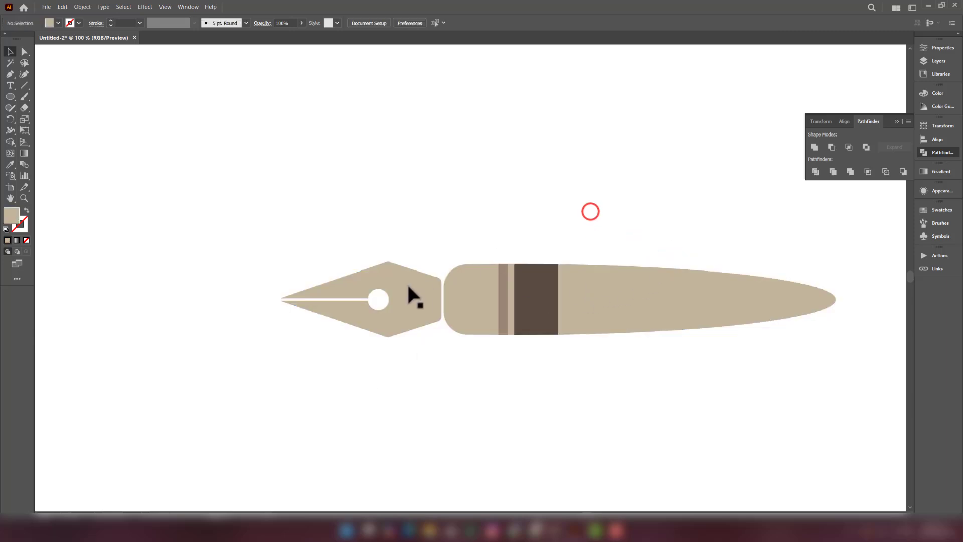
Fill the nib with the black swatch and rotate the whole pen diagonally so the nib points down to the left.
left_click(406, 287)
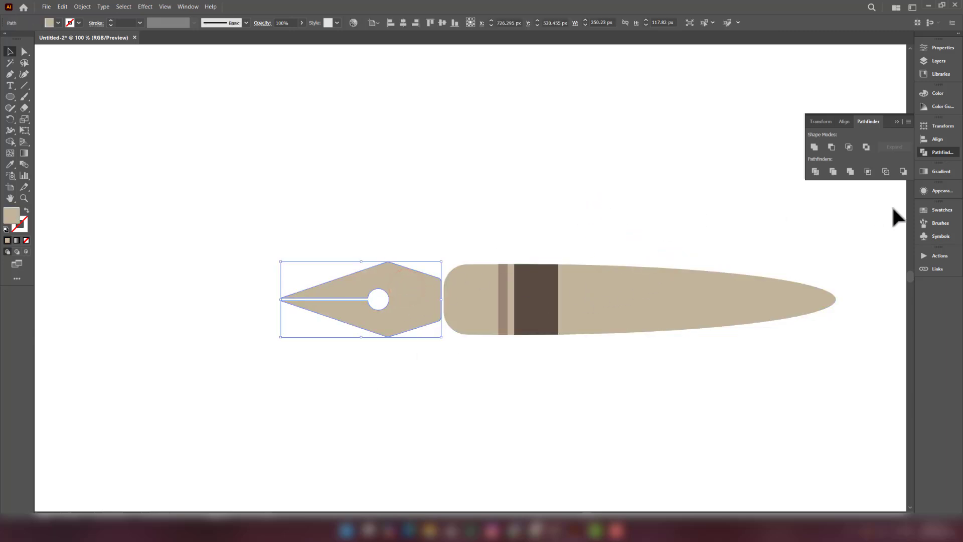
left_click(938, 209)
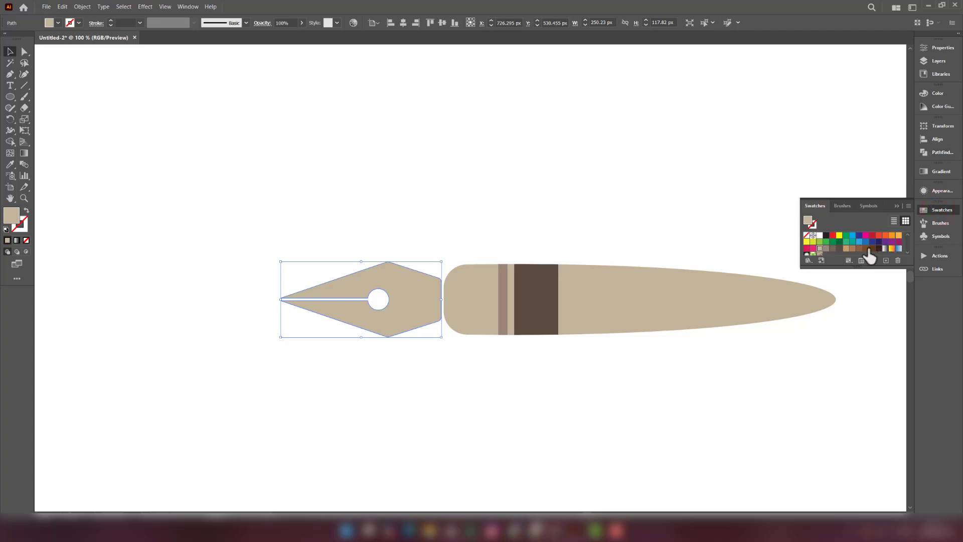
left_click(839, 248)
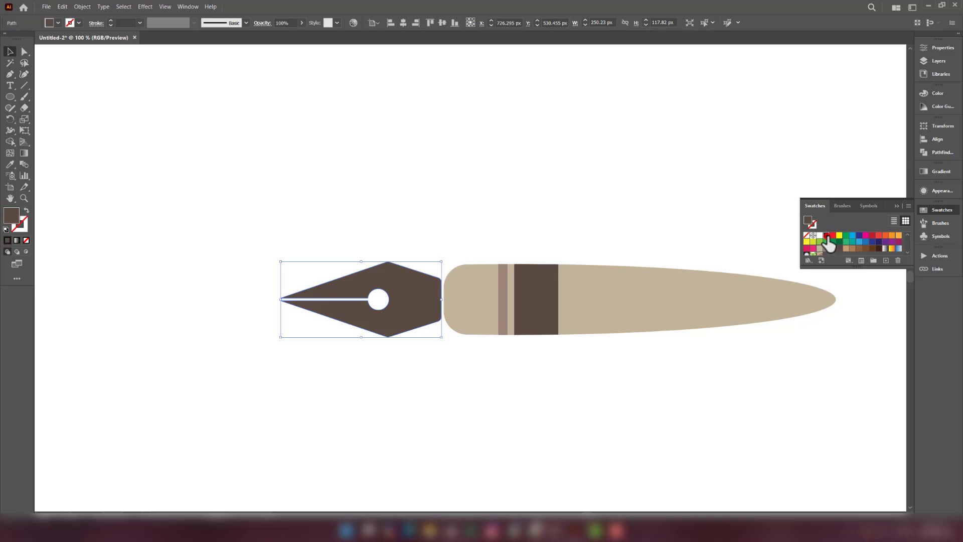
left_click(827, 236)
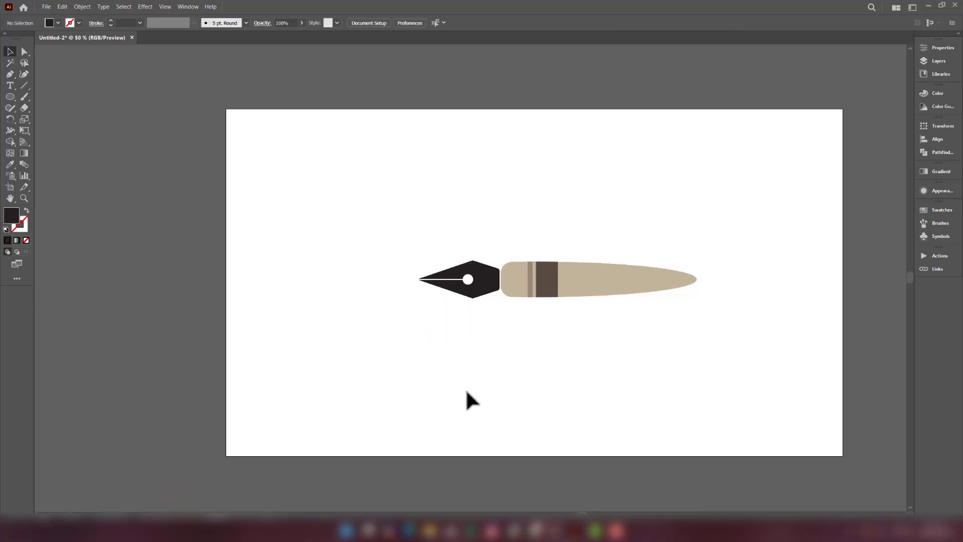
left_click_drag(471, 303, 615, 215)
Draw a wavy open path with the Pen tool from the artboard's lower left to the nib's tip.
left_click(10, 75)
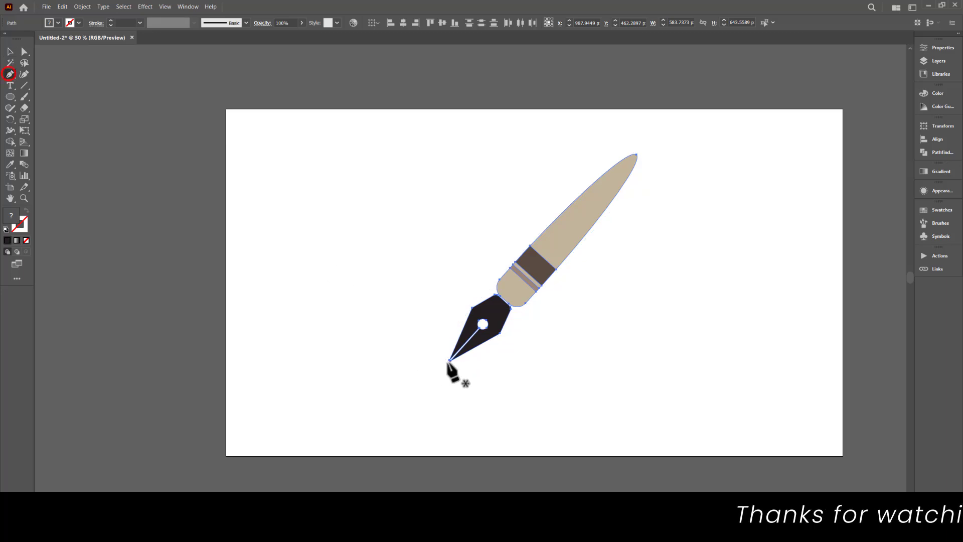
left_click(270, 373)
left_click_drag(342, 349, 305, 386)
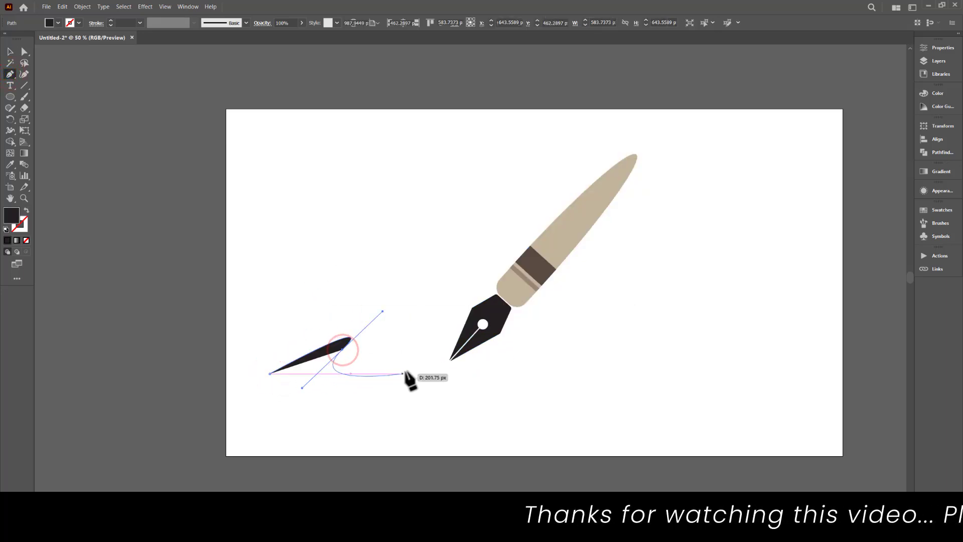
left_click(450, 361)
Swap the wavy path's fill to a black stroke with no fill and set its weight to 13 pt.
left_click(8, 50)
left_click_drag(302, 306, 361, 386)
left_click(26, 210)
left_click(126, 23)
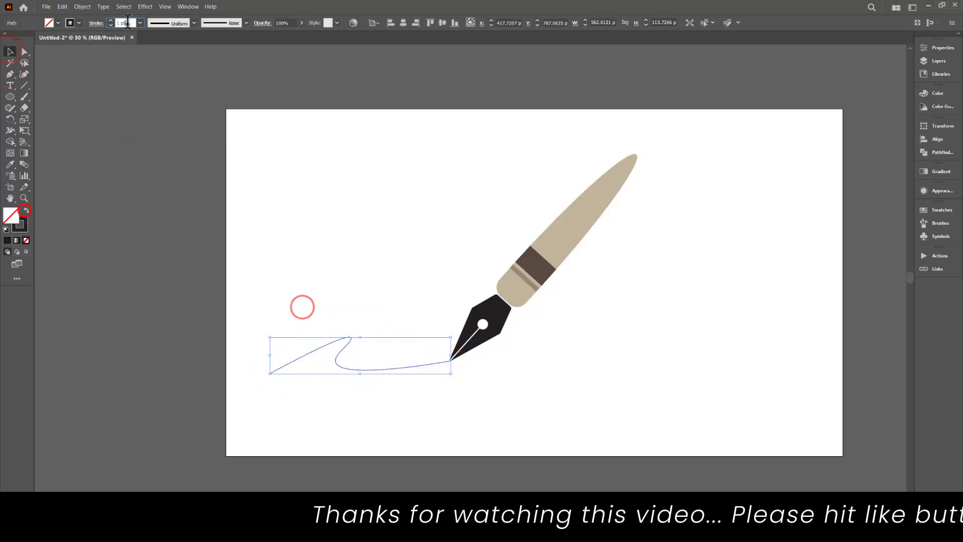
scroll(127, 23, "up", 12)
Apply the symmetrical width profile tapered at both ends to the ink stroke.
left_click(176, 23)
left_click(181, 115)
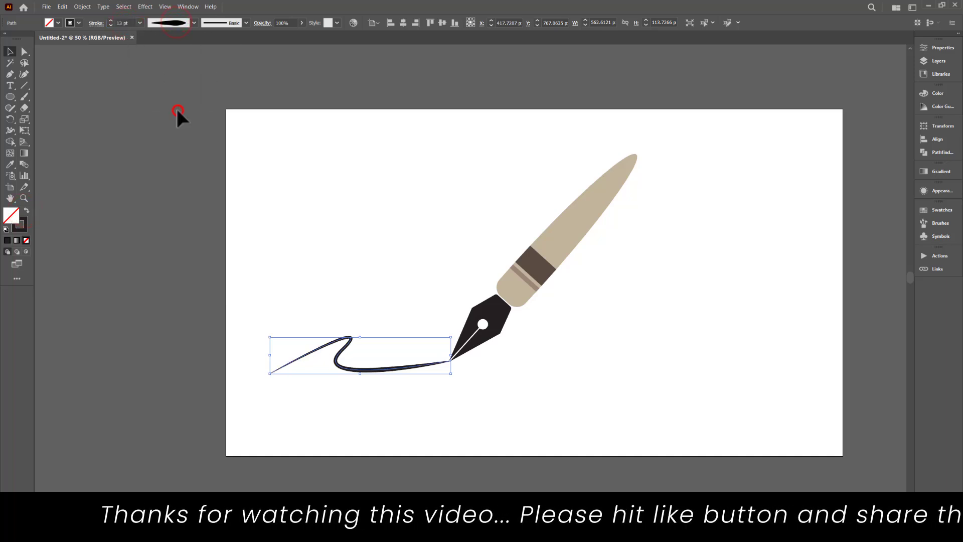
left_click(165, 23)
left_click(168, 55)
left_click(509, 385)
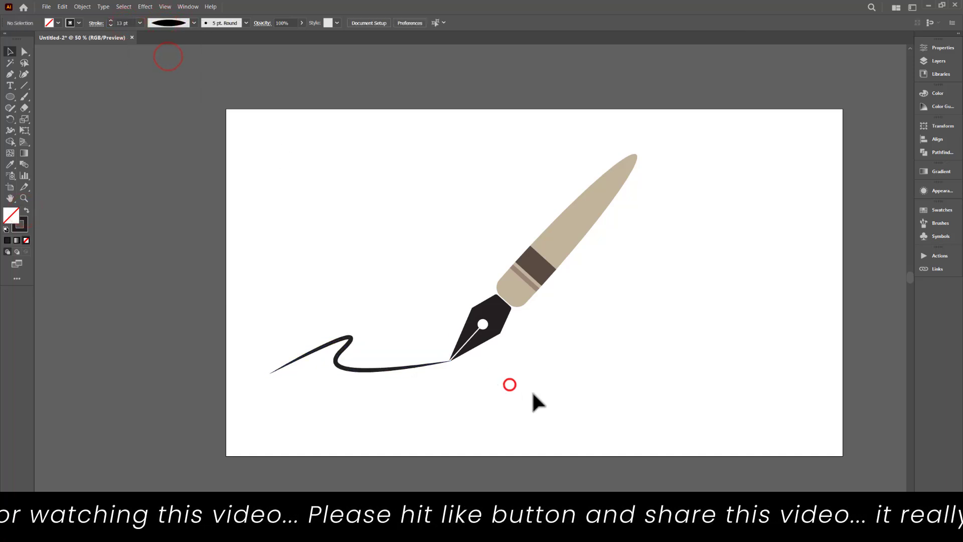
Reshape the ink stroke by moving its far left end point up and slightly to the right.
left_click_drag(303, 187, 552, 361)
left_click(23, 52)
left_click_drag(270, 373, 301, 322)
key("ctrl+z")
left_click(468, 399)
Select the pen together with the ink stroke and move them to the middle of the artboard.
left_click(10, 51)
left_click_drag(235, 129, 728, 449)
left_click_drag(520, 280, 598, 296)
left_click_drag(677, 299, 583, 290)
Start saving the document under a new name and choose the Desktop as destination folder.
left_click(46, 7)
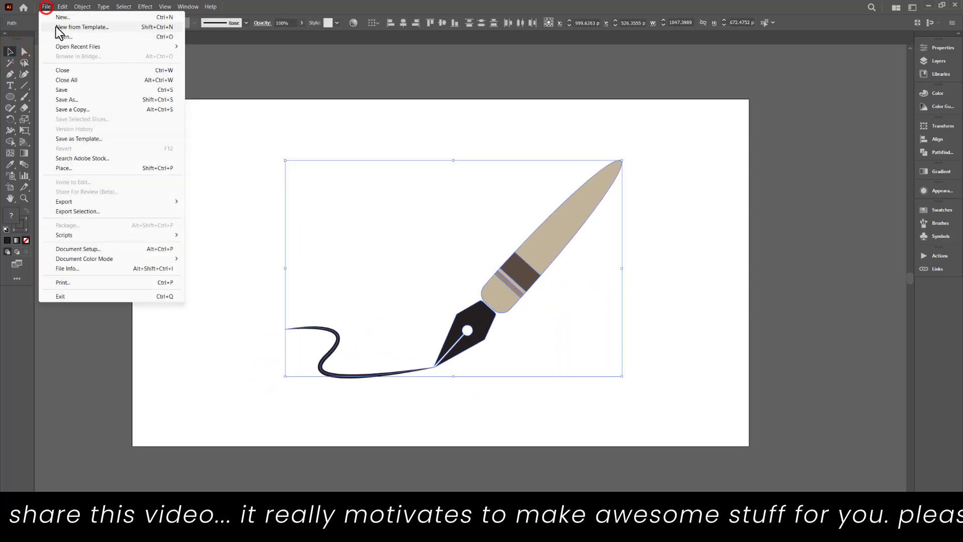
left_click(79, 99)
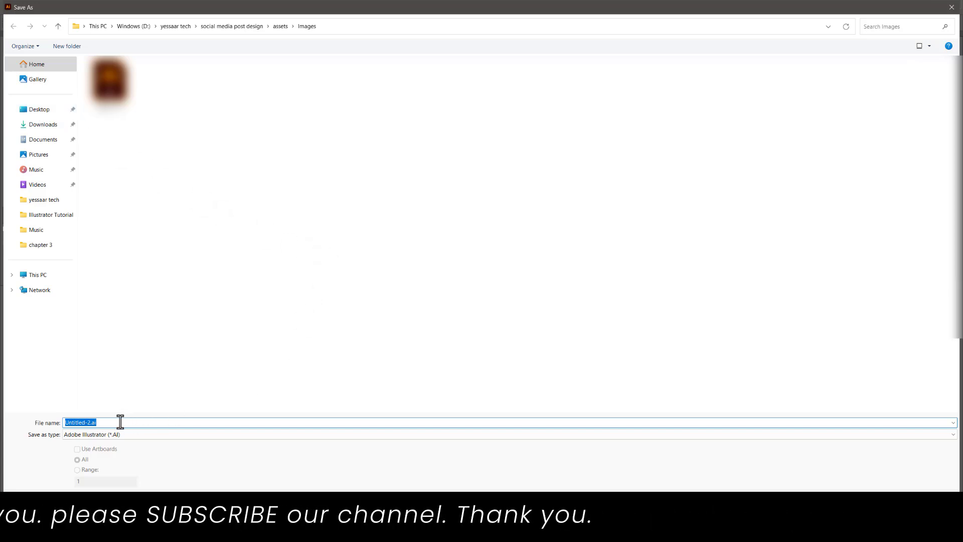
left_click_drag(121, 422, 65, 420)
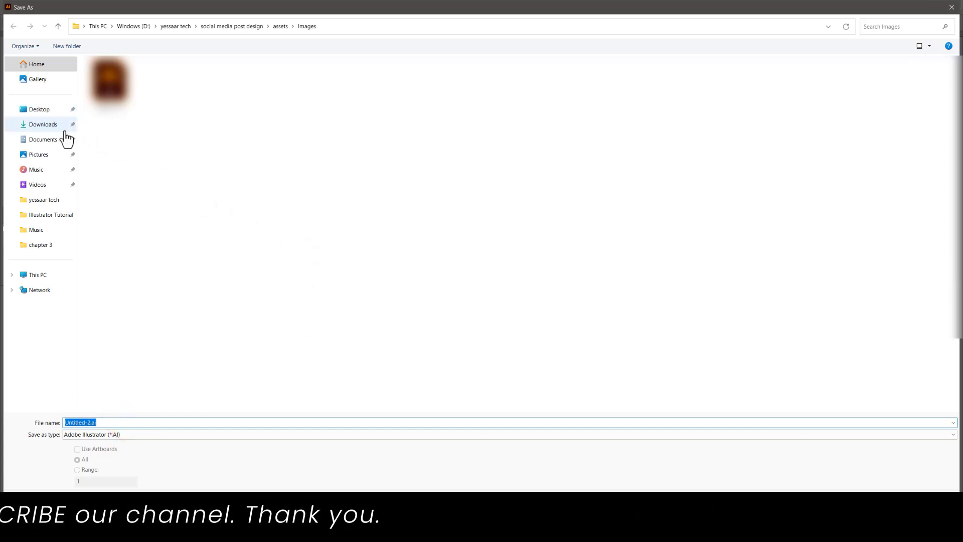
left_click(44, 117)
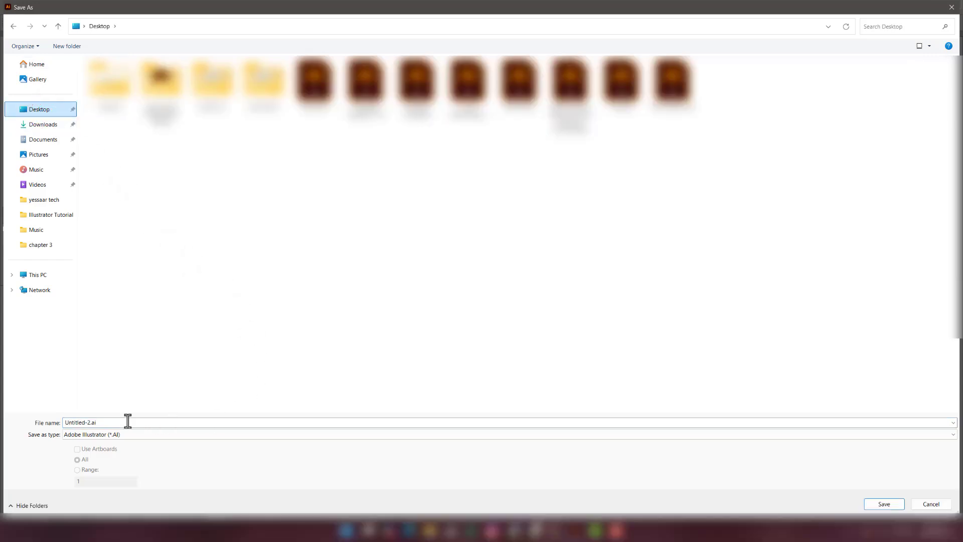
Name the file "pen illustration", keep the Adobe Illustrator (*.AI) format and save it.
left_click(121, 422)
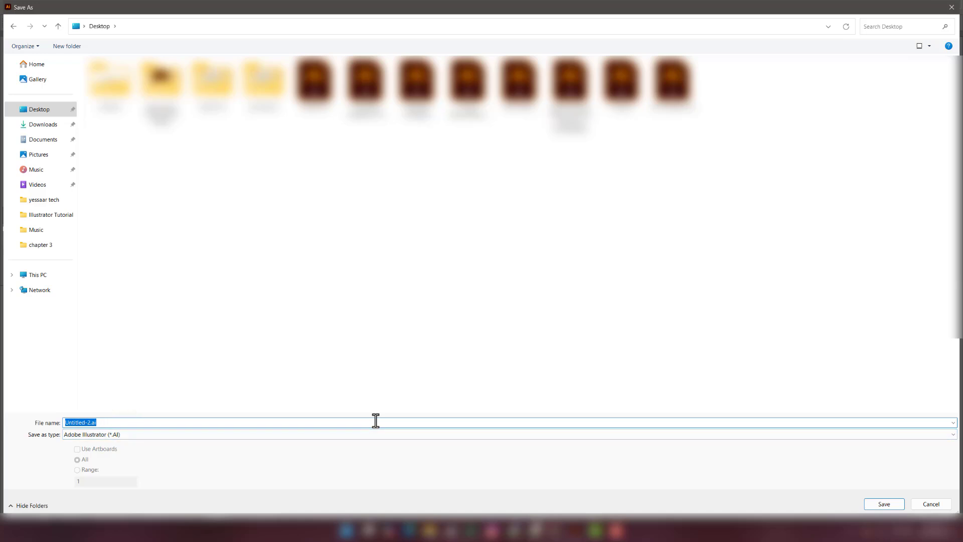
type("pe")
type("n illustration")
left_click(140, 436)
left_click(126, 444)
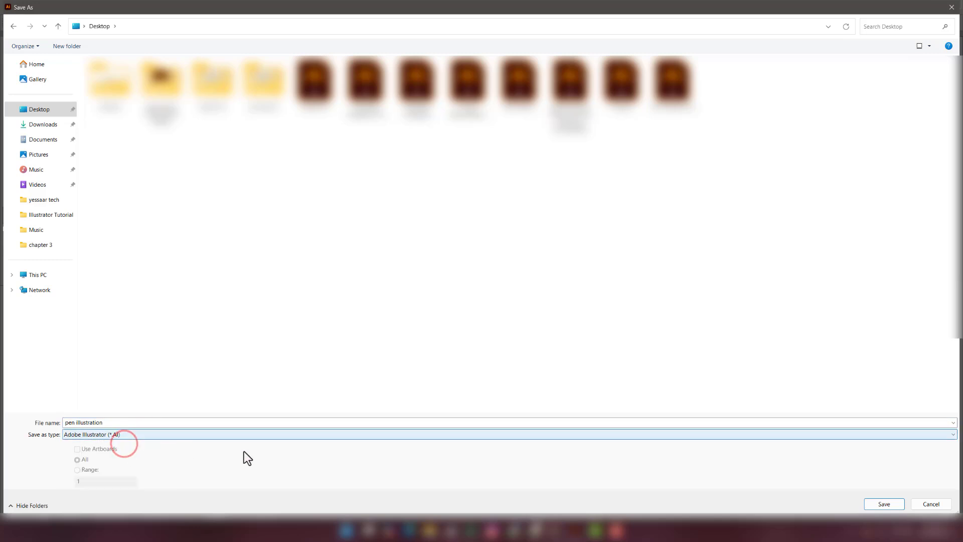
left_click(896, 506)
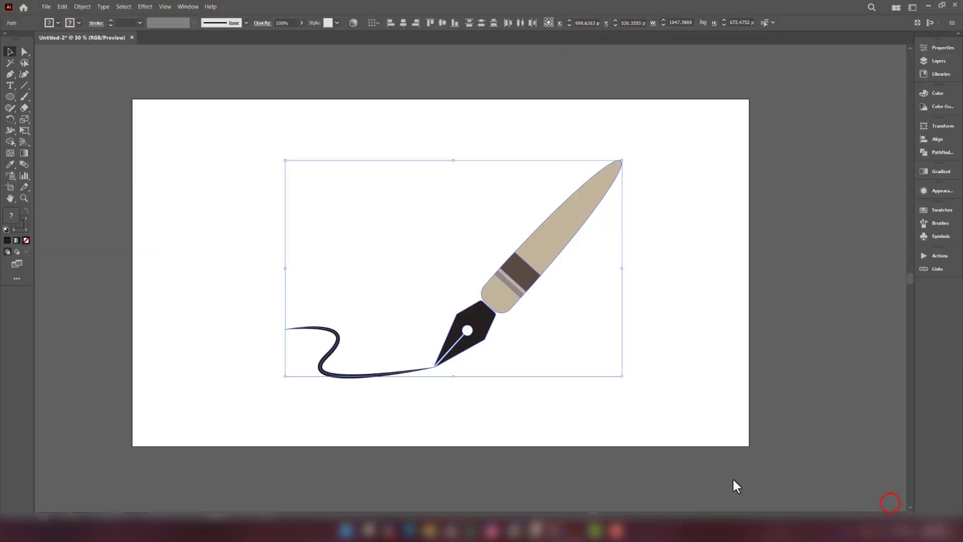
Accept the Illustrator options with the version kept at Illustrator 2020, and deselect the artwork.
left_click(423, 129)
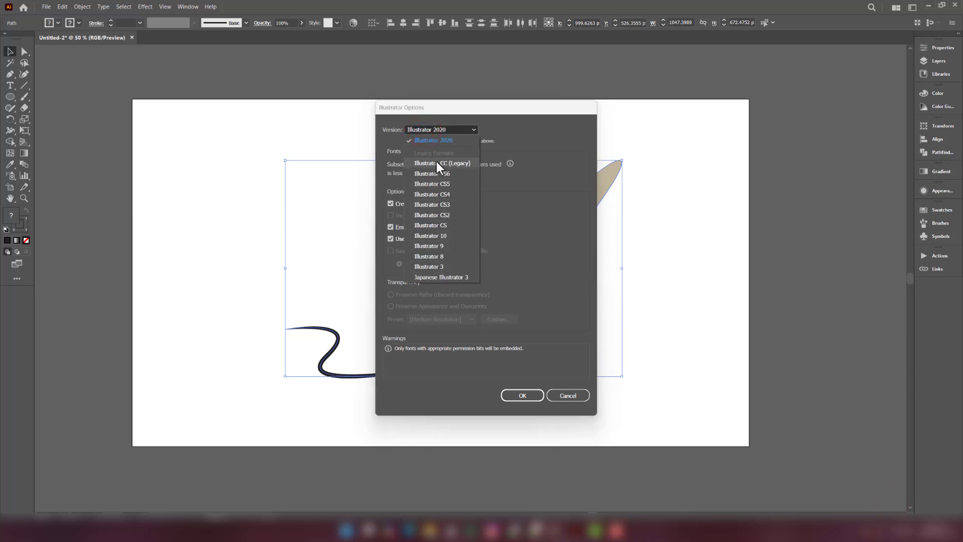
left_click(446, 129)
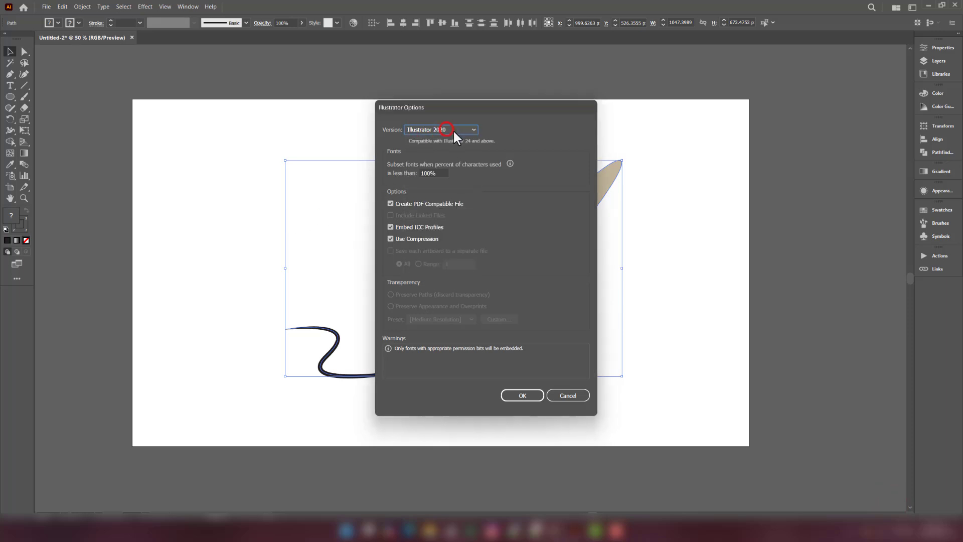
left_click(523, 396)
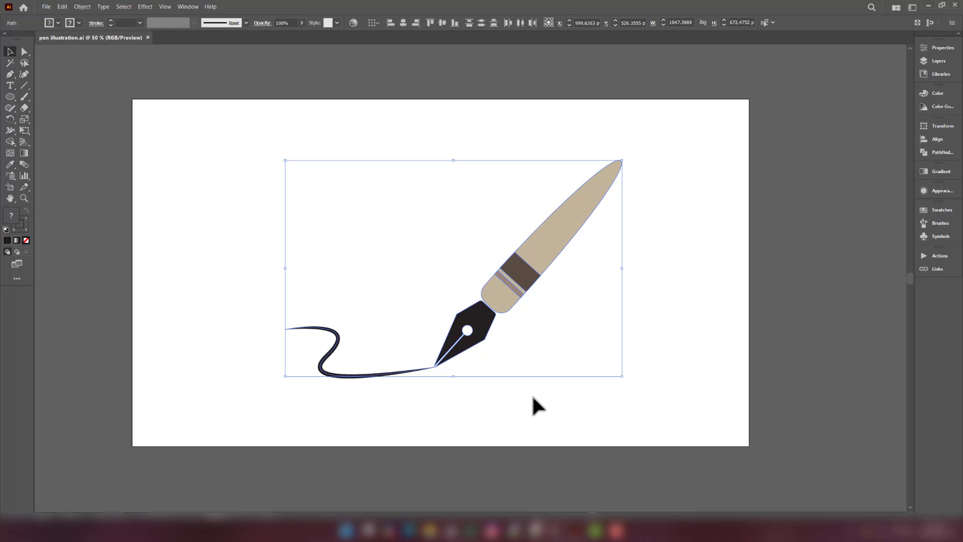
left_click(411, 432)
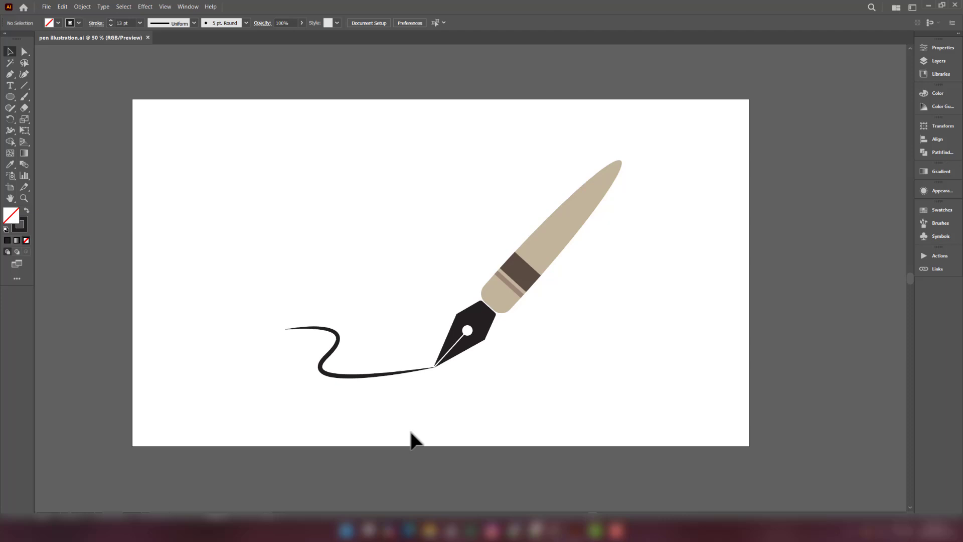